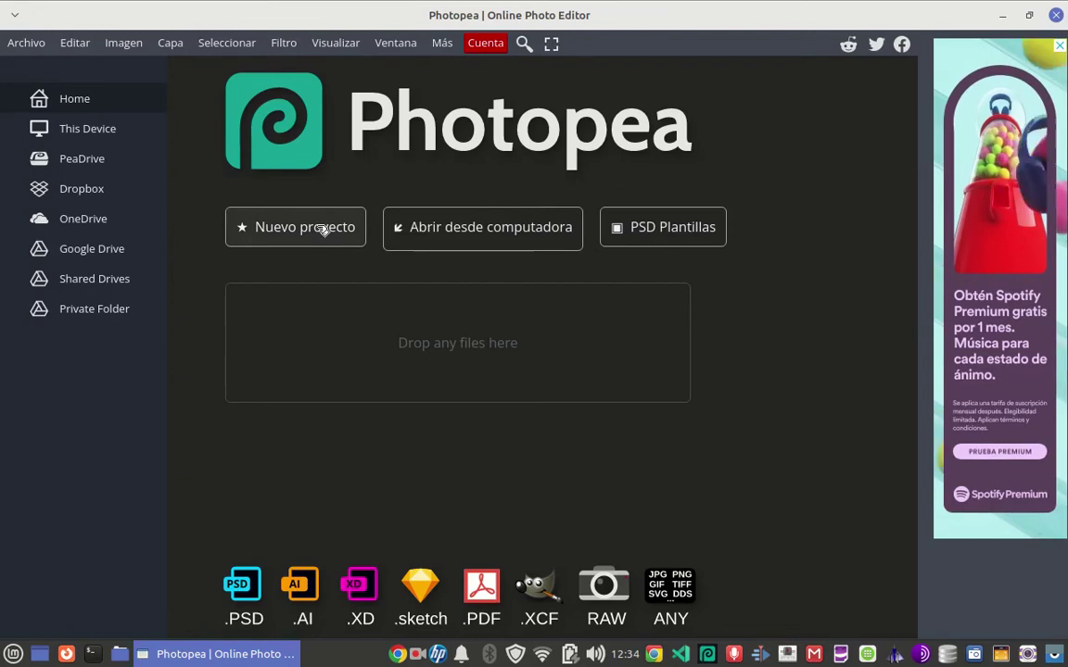
# Step: Create a new 800 × 800 pixel project with a transparent background
pyautogui.click(323, 229)
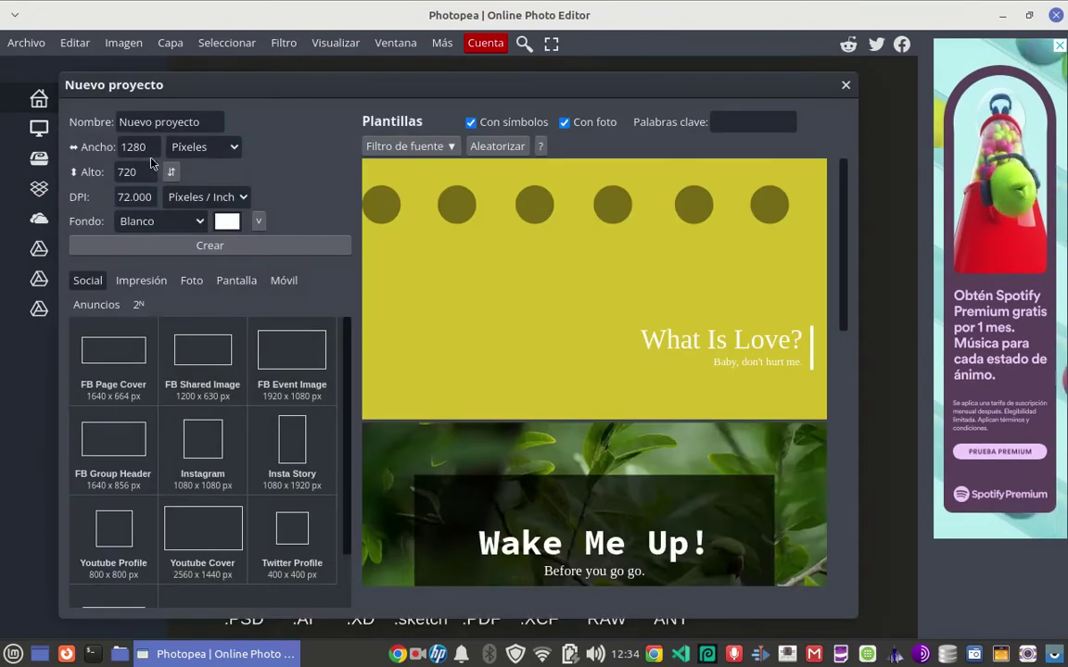
pyautogui.click(150, 148)
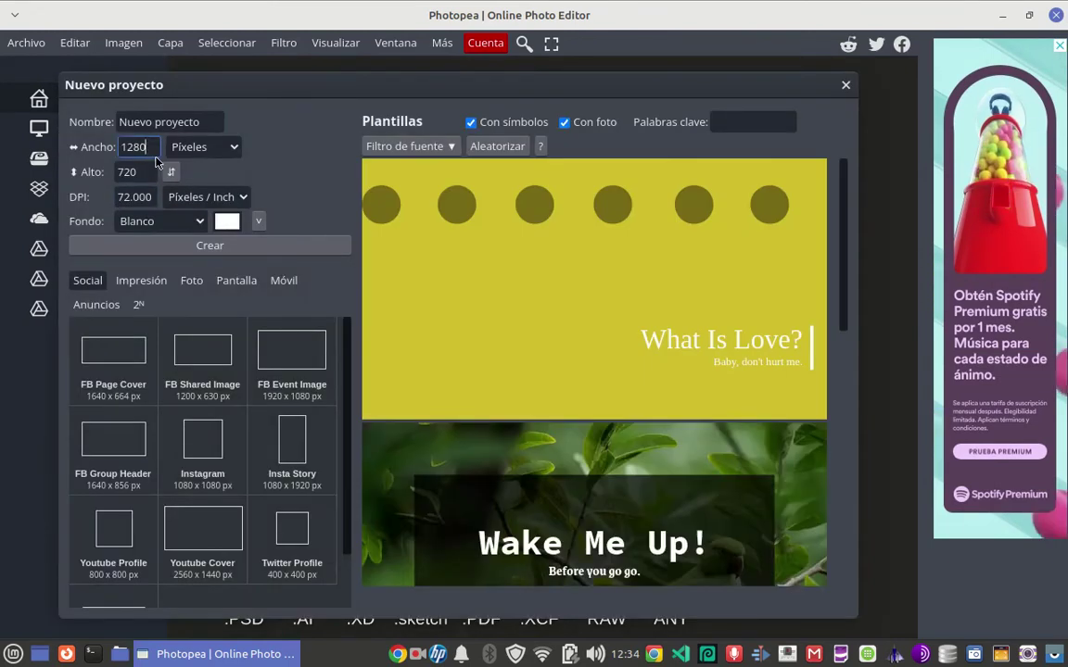
pyautogui.write('1')
pyautogui.press('BackSpace')
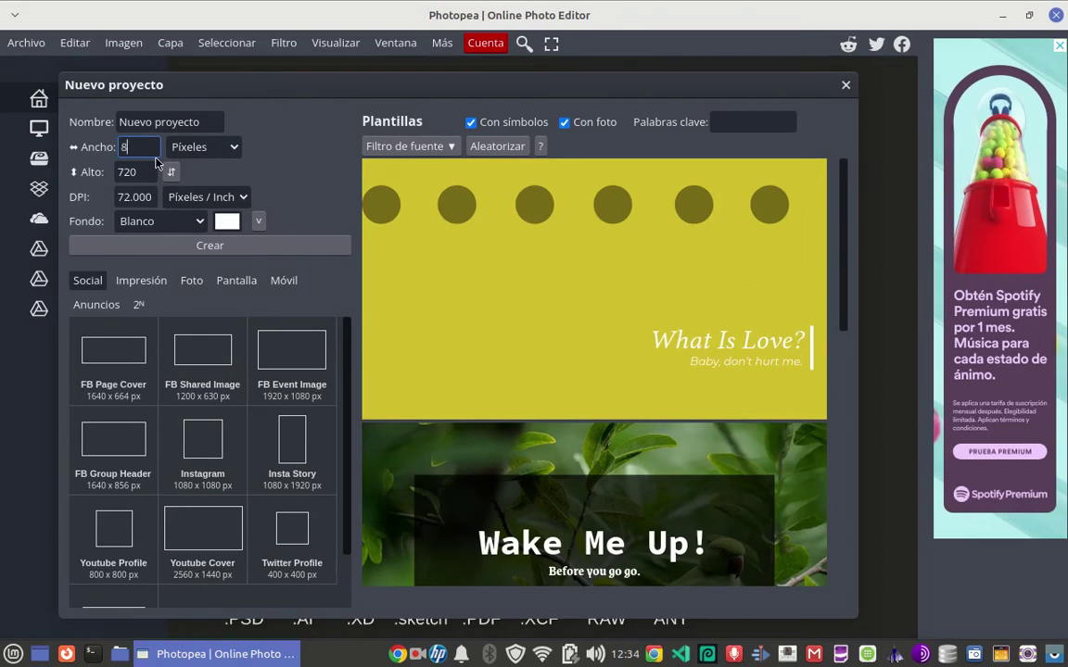
pyautogui.write('800')
pyautogui.press('Tab')
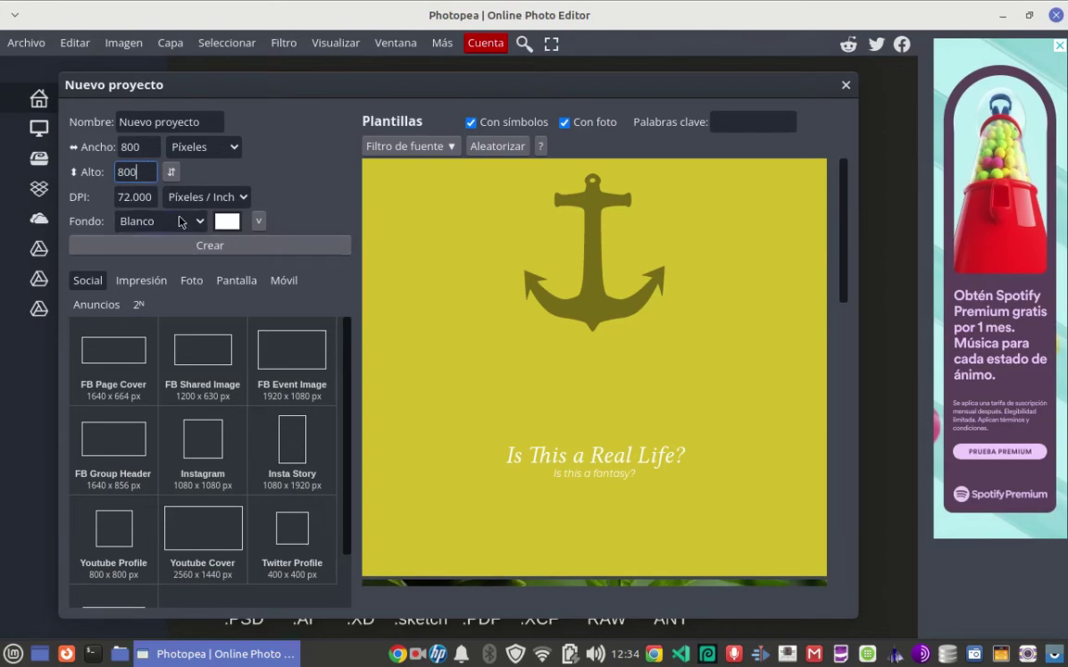
pyautogui.click(185, 221)
pyautogui.click(190, 273)
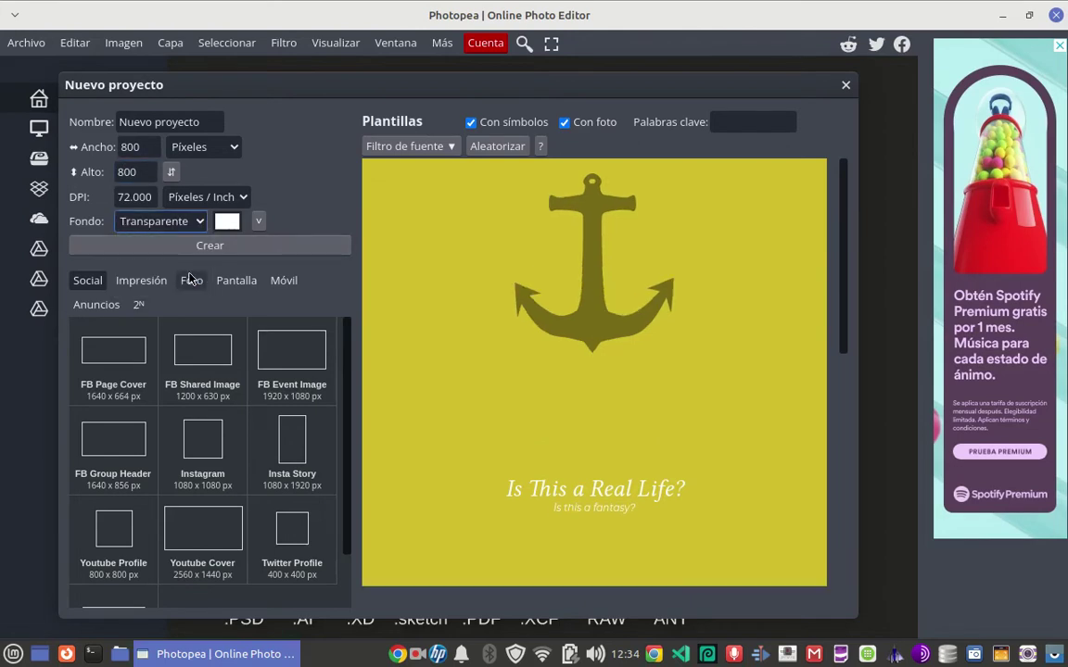
pyautogui.click(210, 246)
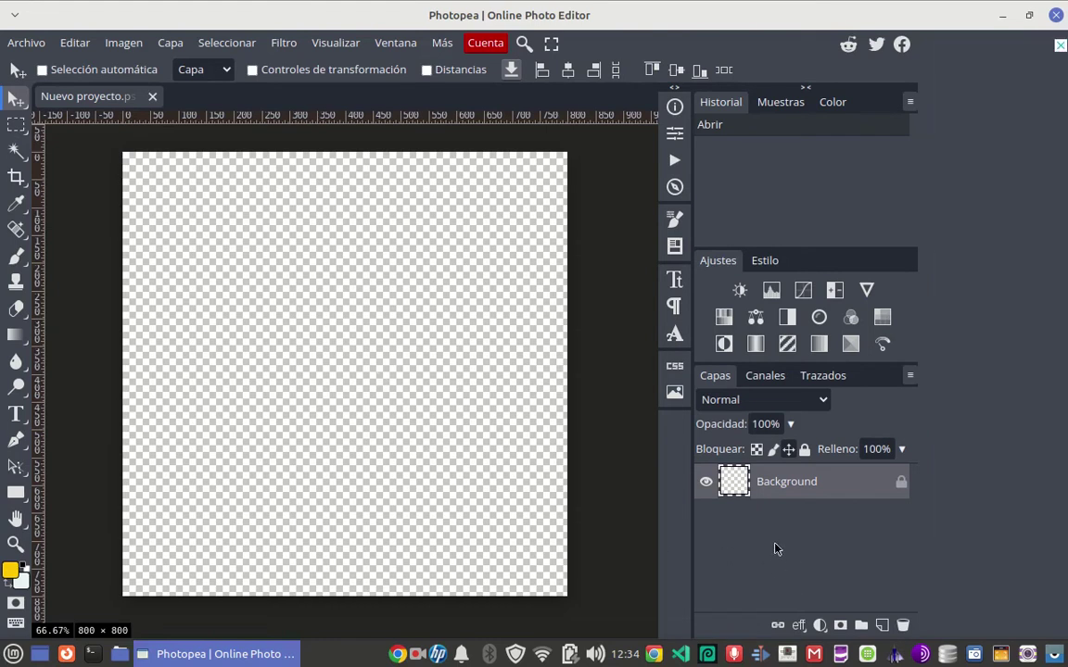
# Step: Add a new empty layer and move it beneath the Background layer
pyautogui.click(882, 627)
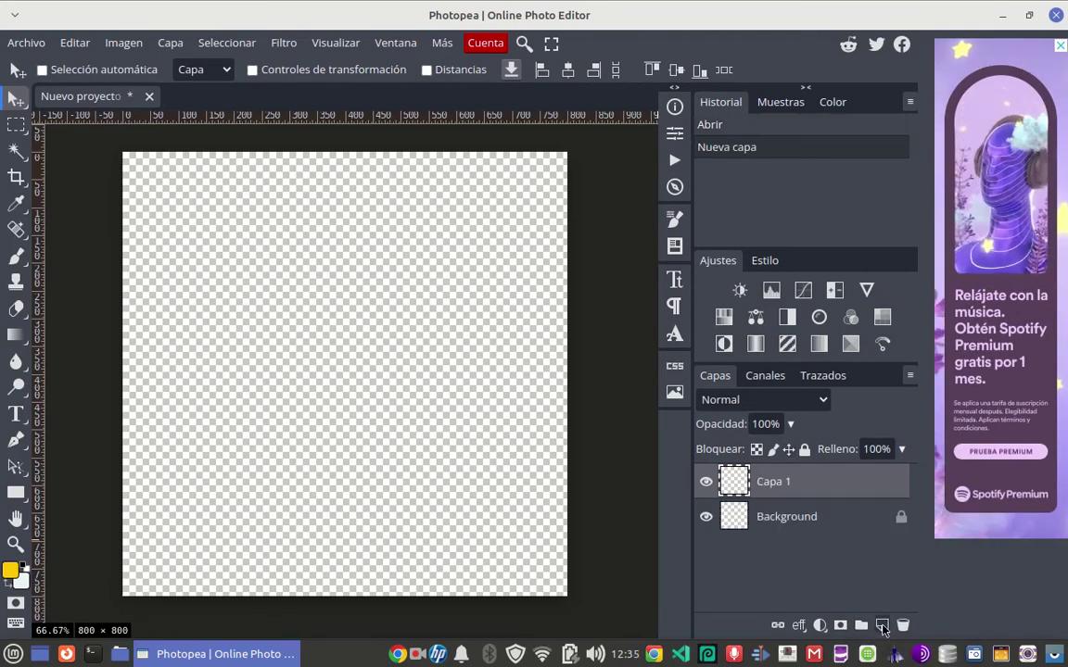
pyautogui.click(791, 517)
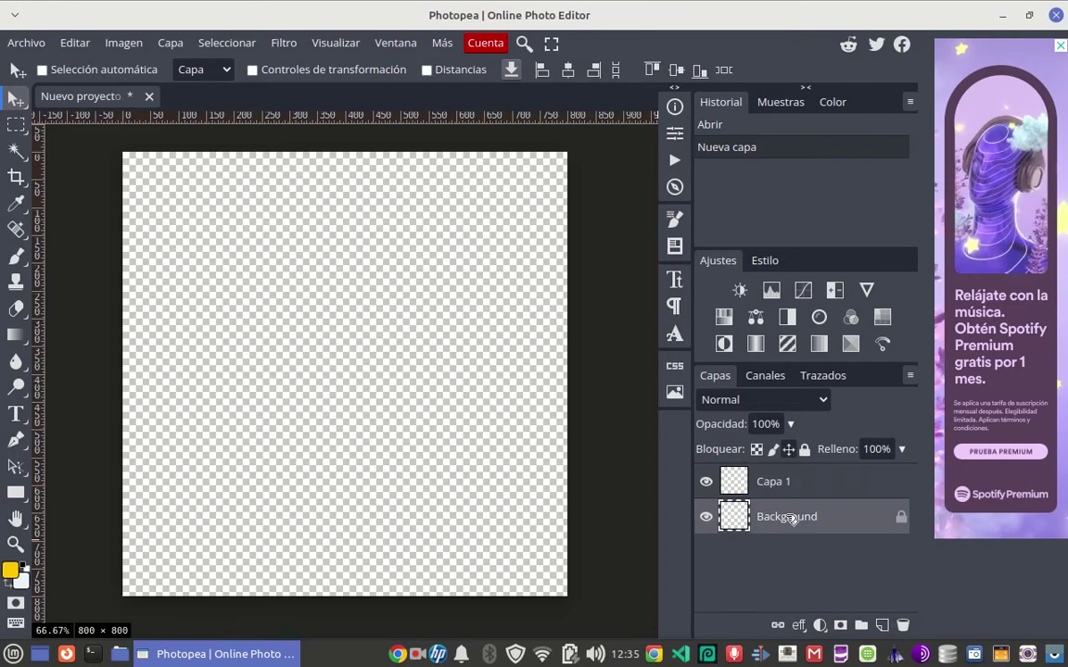
pyautogui.click(783, 491)
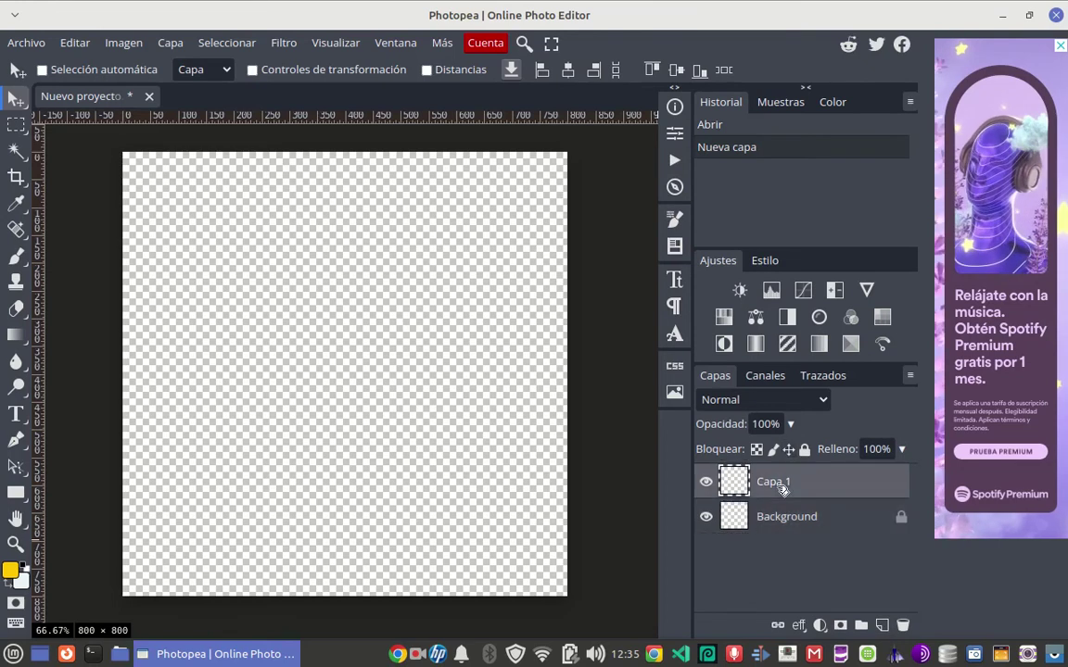
pyautogui.click(788, 530)
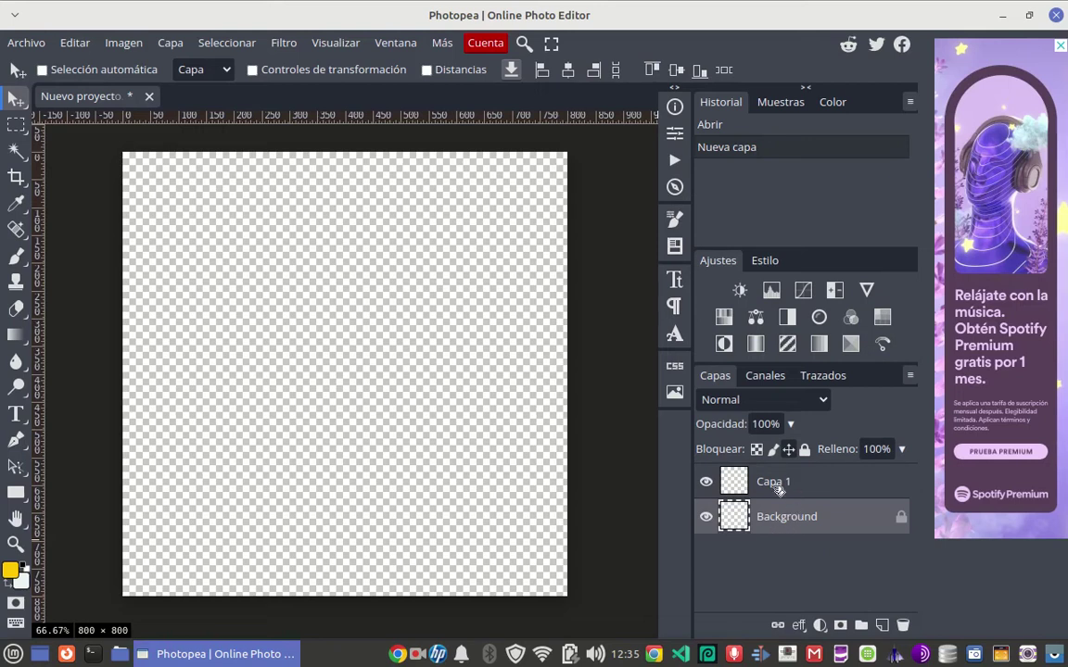
pyautogui.moveTo(776, 486); pyautogui.dragTo(771, 550)
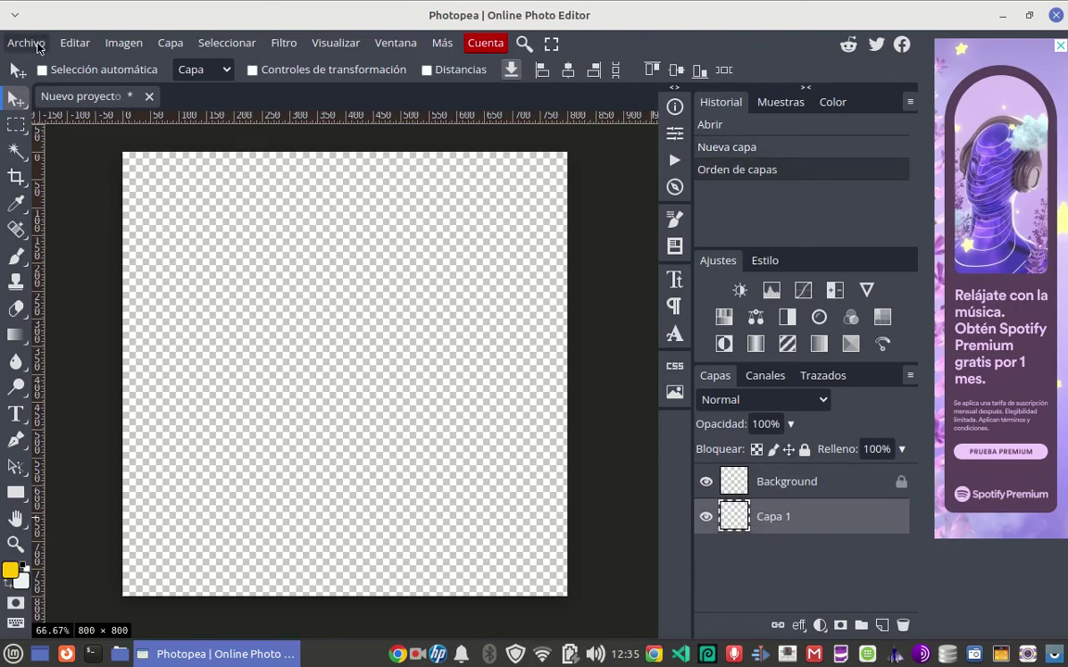
# Step: Place fondo_2.jpg from the imagen_borrador folder on the Desktop into the project and scale it to about 86%
pyautogui.click(17, 493)
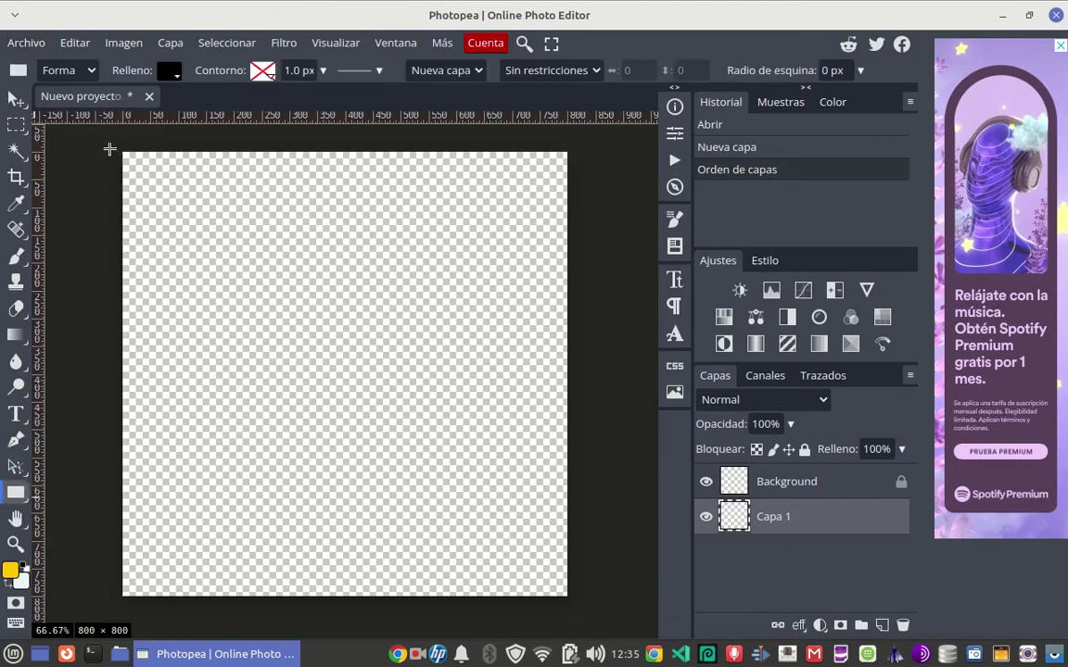
pyautogui.click(27, 44)
pyautogui.click(62, 120)
pyautogui.click(129, 109)
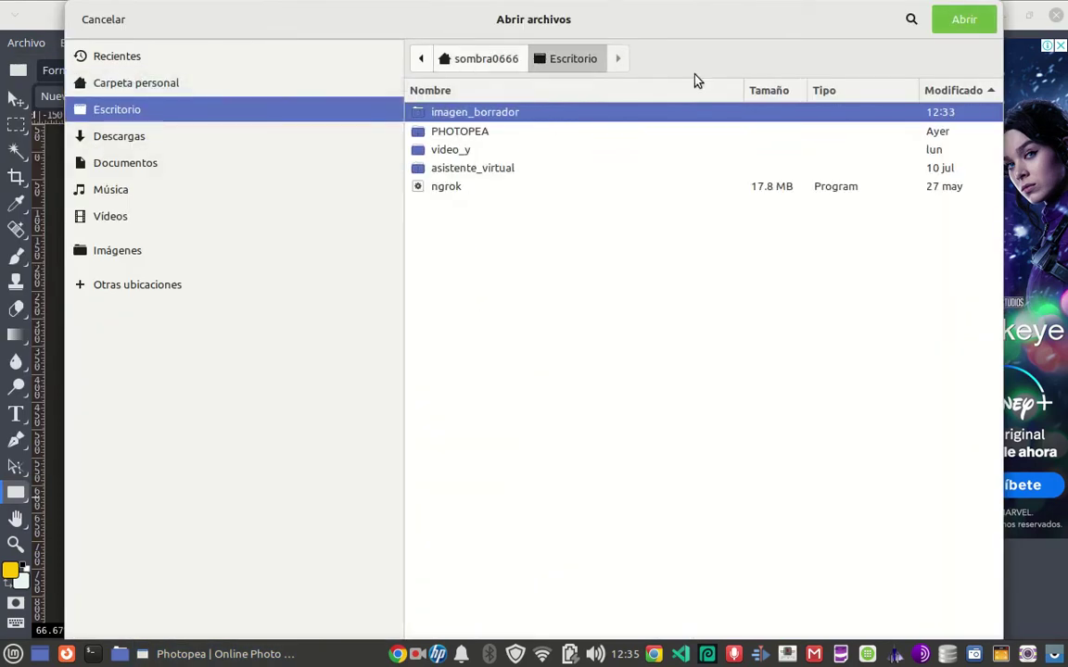
pyautogui.doubleClick(547, 123)
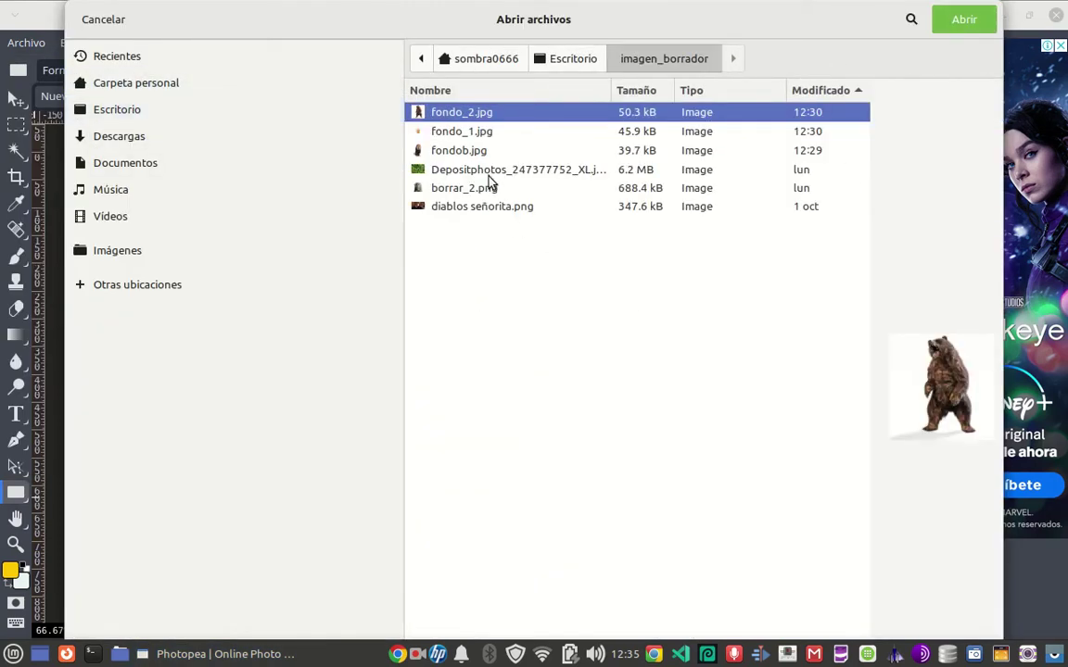
pyautogui.click(968, 20)
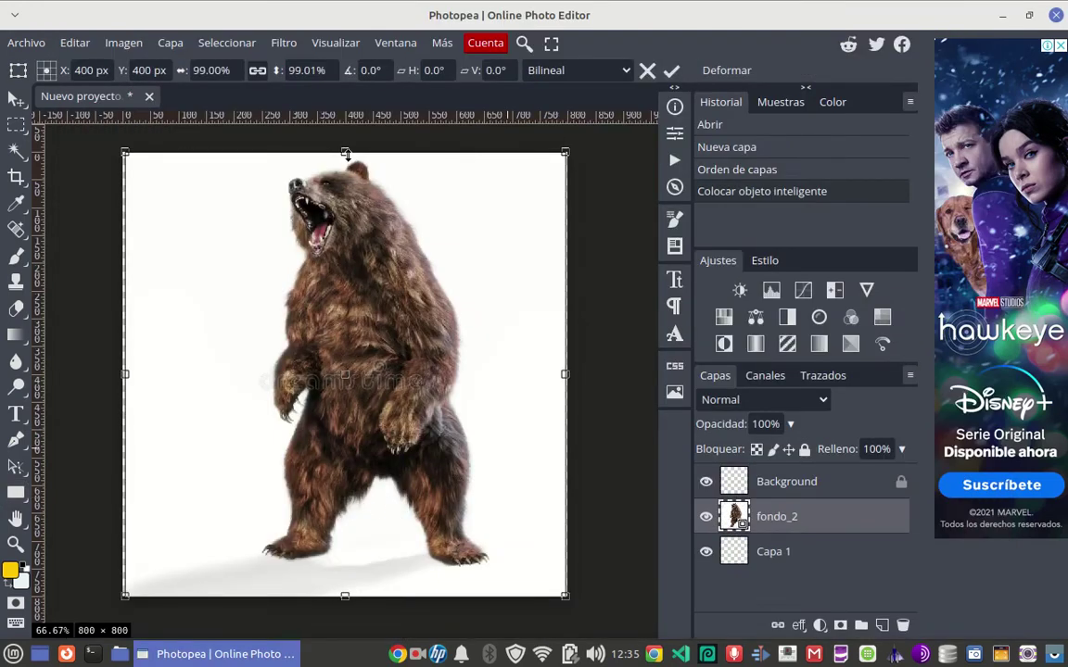
pyautogui.moveTo(345, 153); pyautogui.dragTo(344, 184)
pyautogui.moveTo(345, 596); pyautogui.dragTo(343, 576)
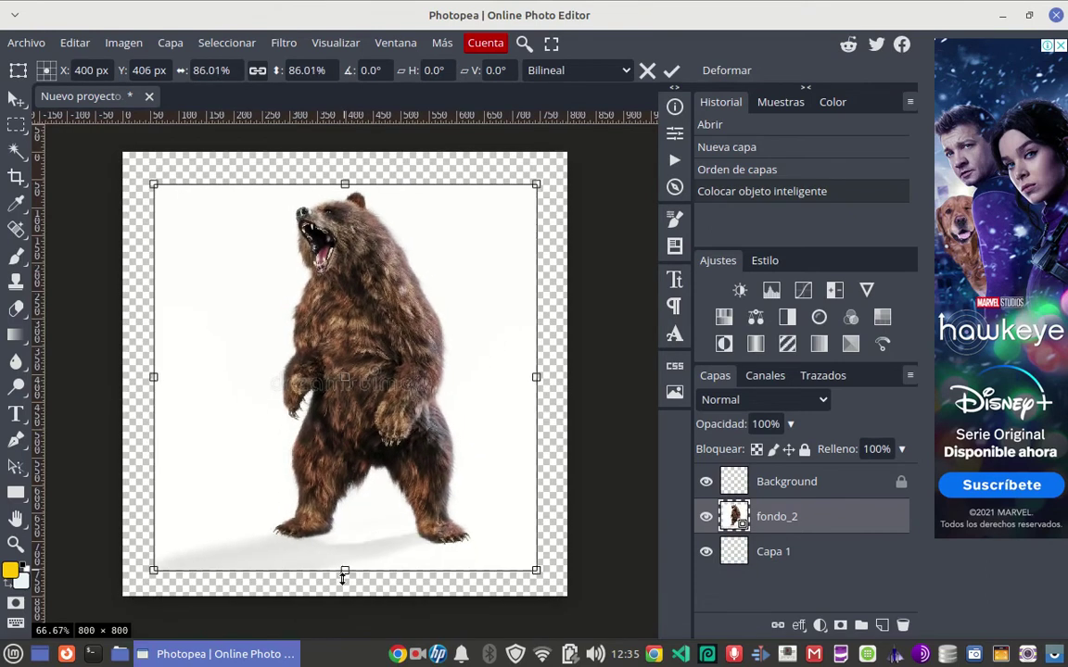
# Step: Draw a black rectangle covering the whole canvas and move its layer beneath the bear image
pyautogui.click(19, 495)
pyautogui.moveTo(105, 147); pyautogui.dragTo(583, 602)
pyautogui.moveTo(776, 516); pyautogui.dragTo(783, 586)
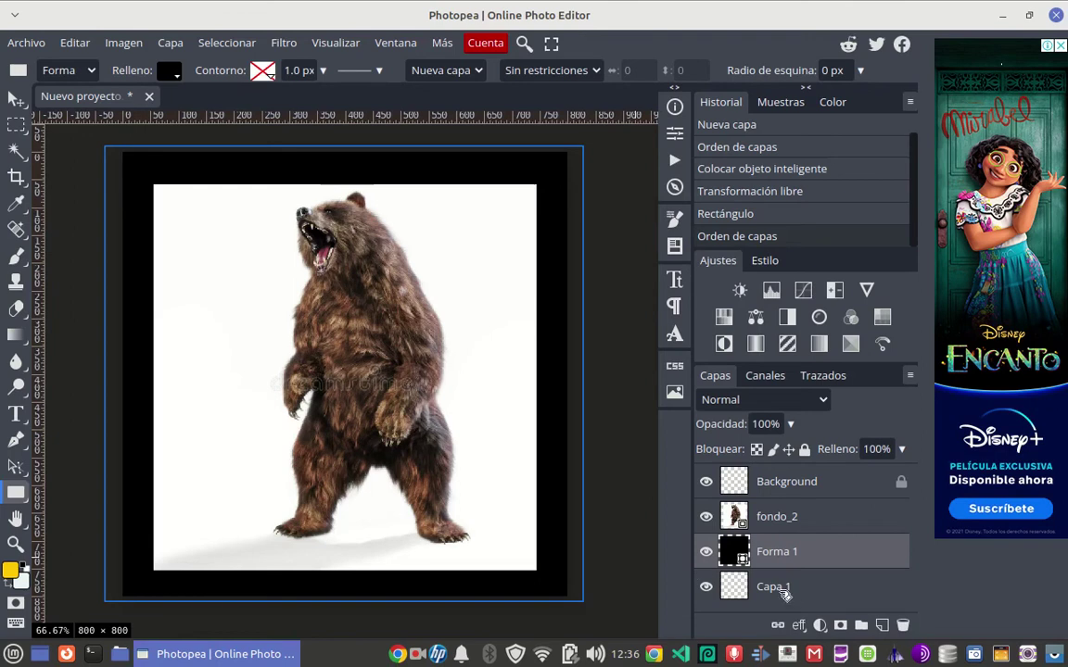
# Step: Move the Background layer to the bottom of the layer stack
pyautogui.click(792, 481)
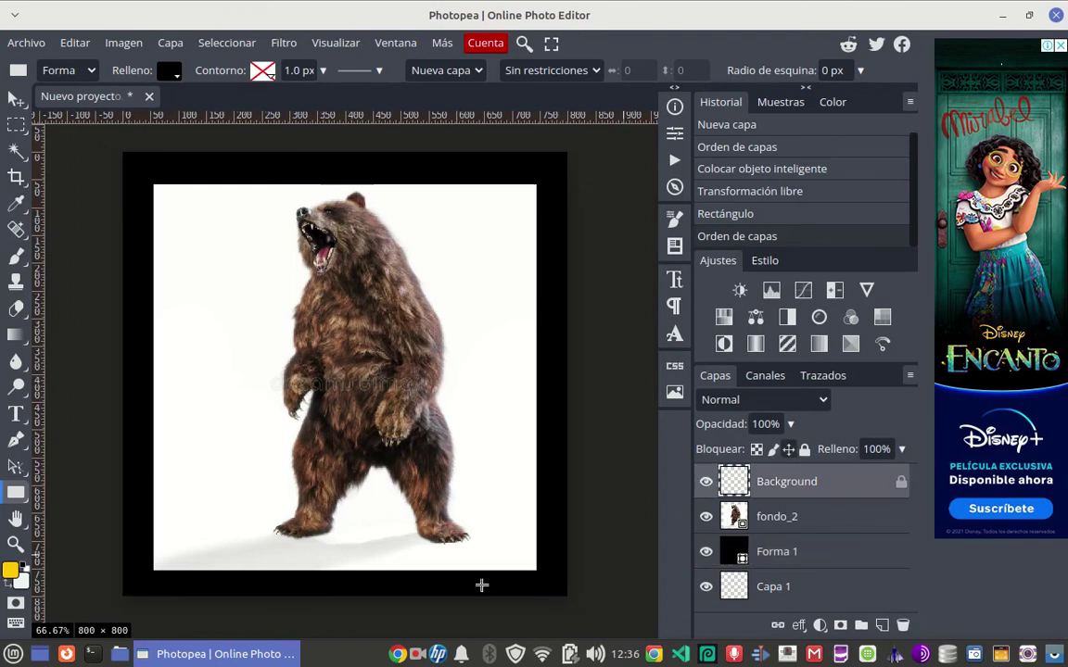
pyautogui.moveTo(779, 483); pyautogui.dragTo(781, 612)
pyautogui.moveTo(783, 481); pyautogui.dragTo(810, 607)
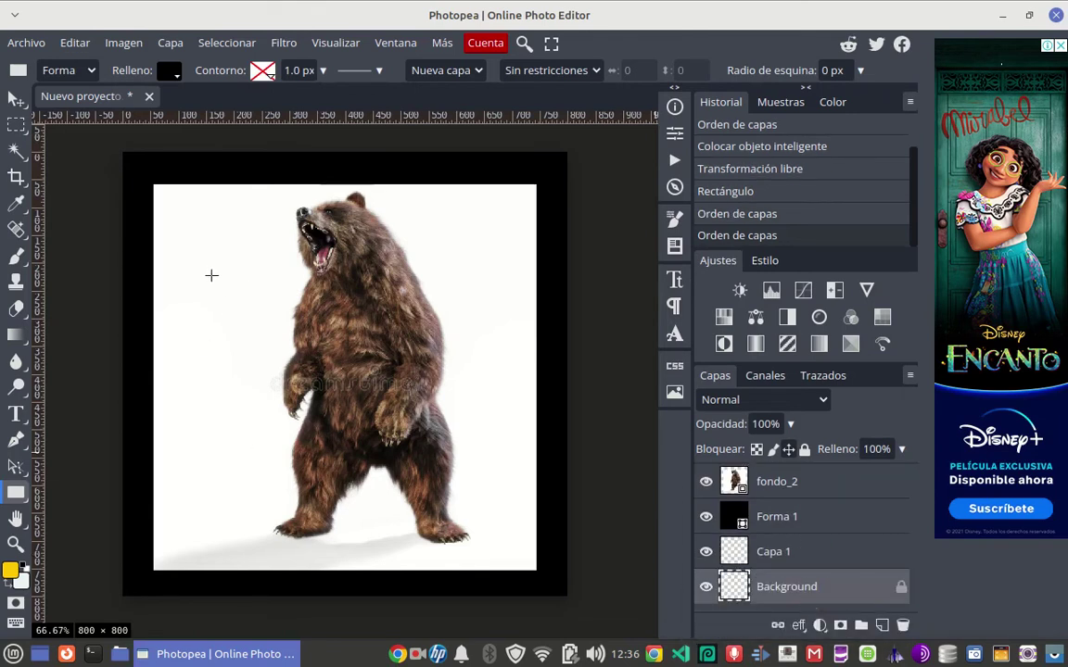
# Step: Mix the green fill colour 00ff72 and apply it to the black rectangle behind the bear
pyautogui.click(165, 72)
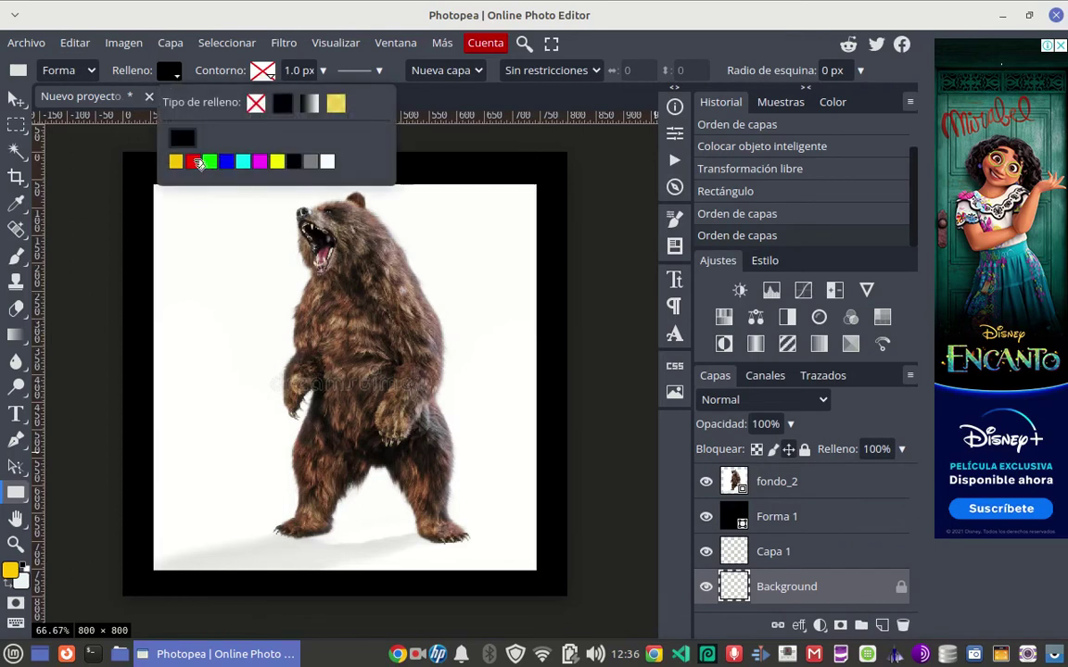
pyautogui.click(195, 162)
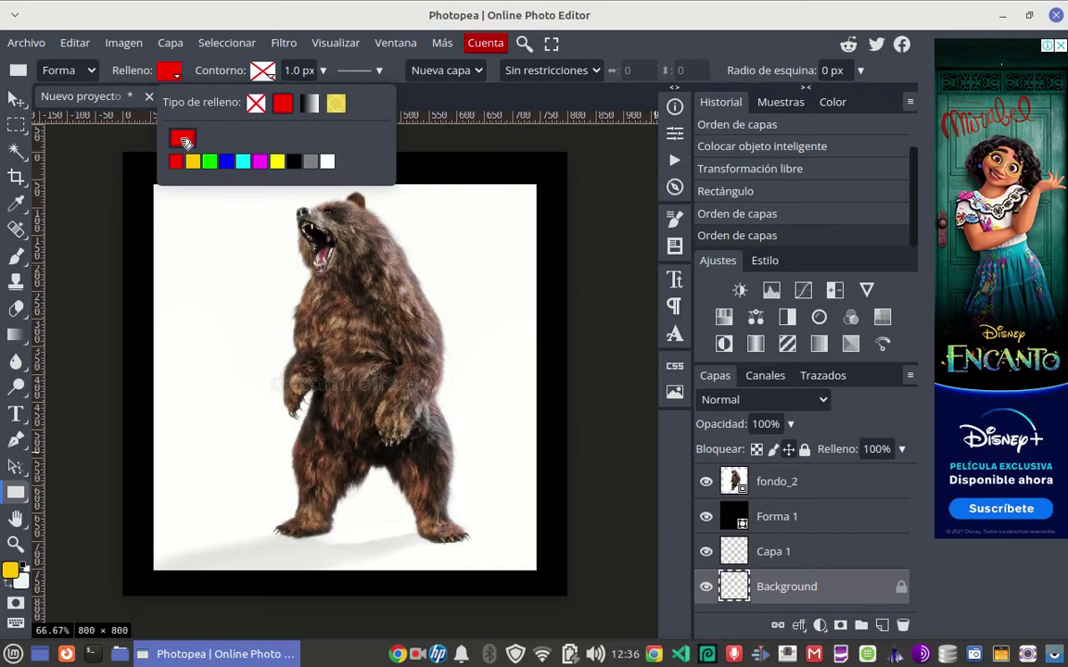
pyautogui.click(184, 141)
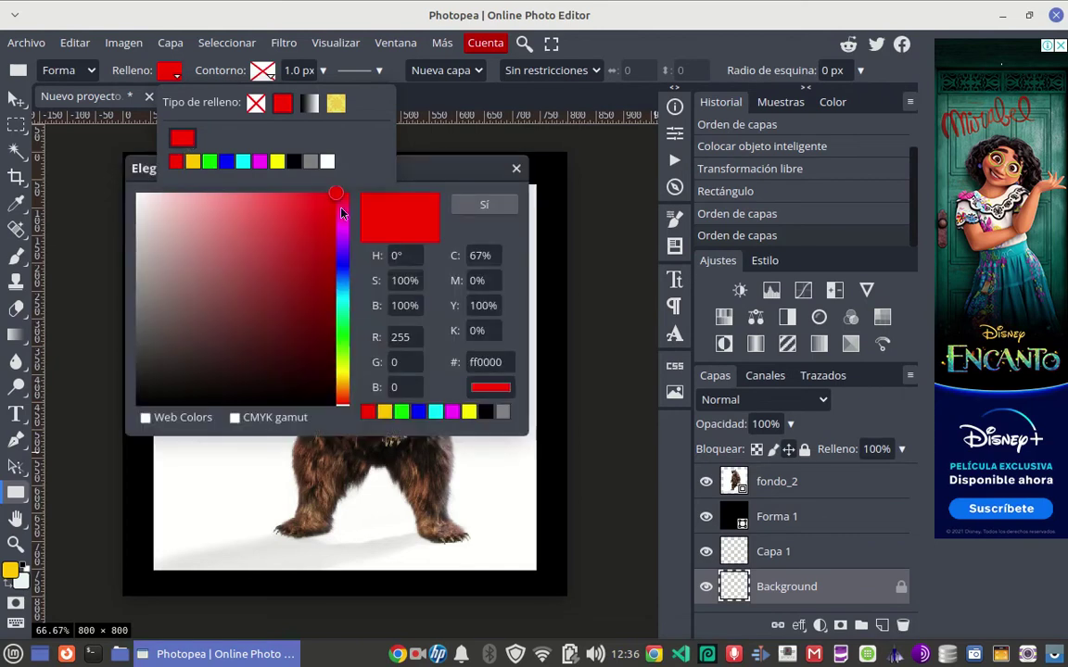
pyautogui.moveTo(347, 382); pyautogui.dragTo(345, 323)
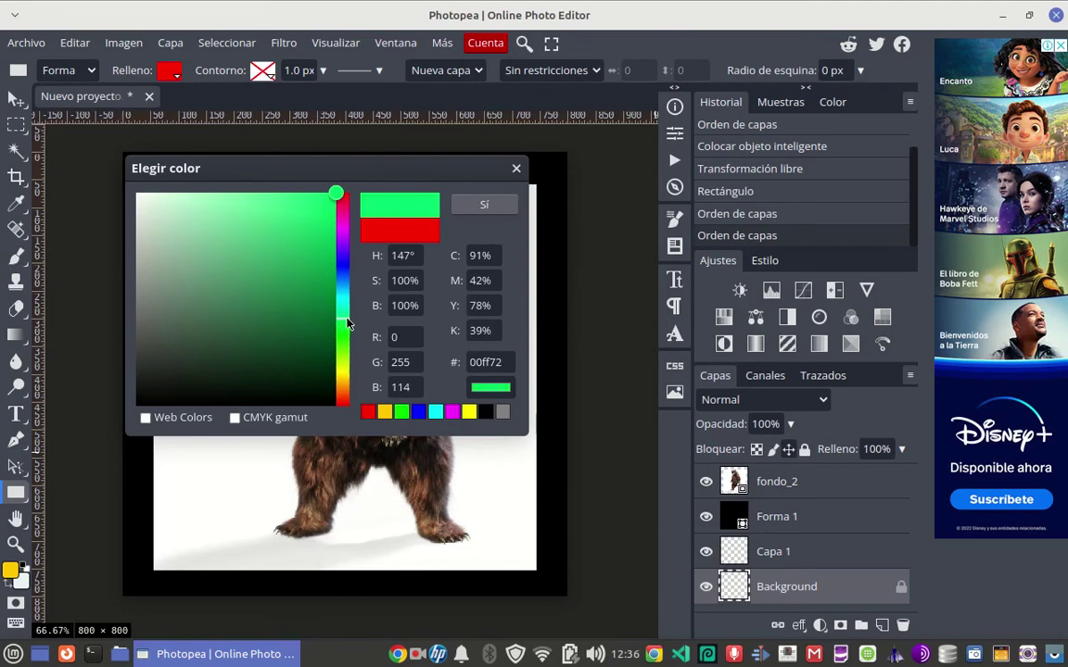
pyautogui.click(482, 206)
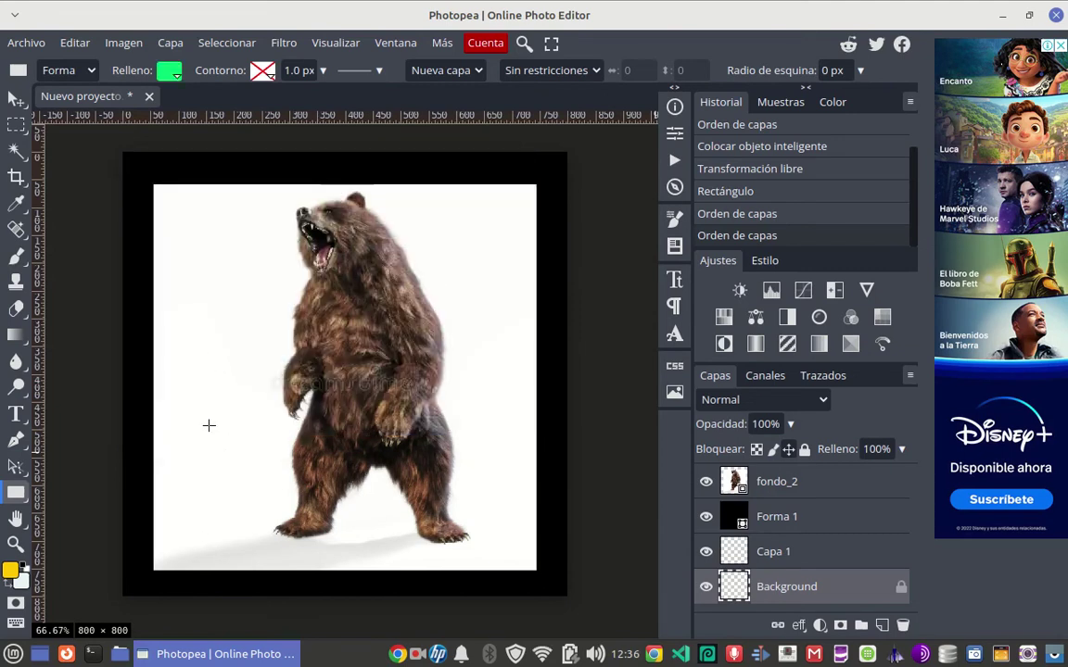
pyautogui.click(777, 517)
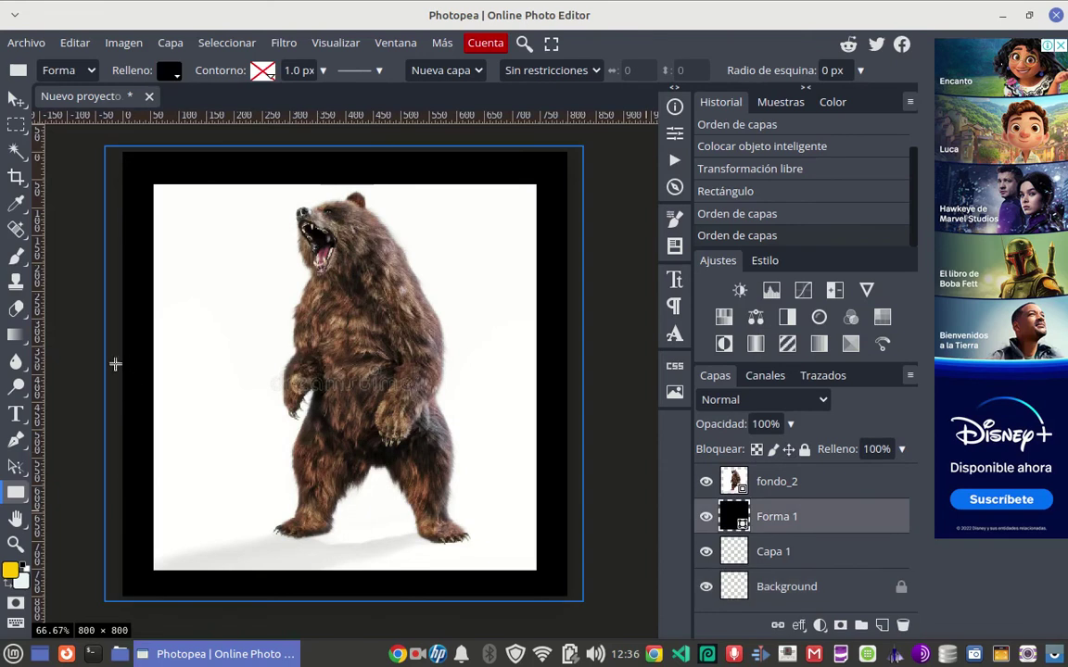
pyautogui.click(160, 70)
pyautogui.click(192, 161)
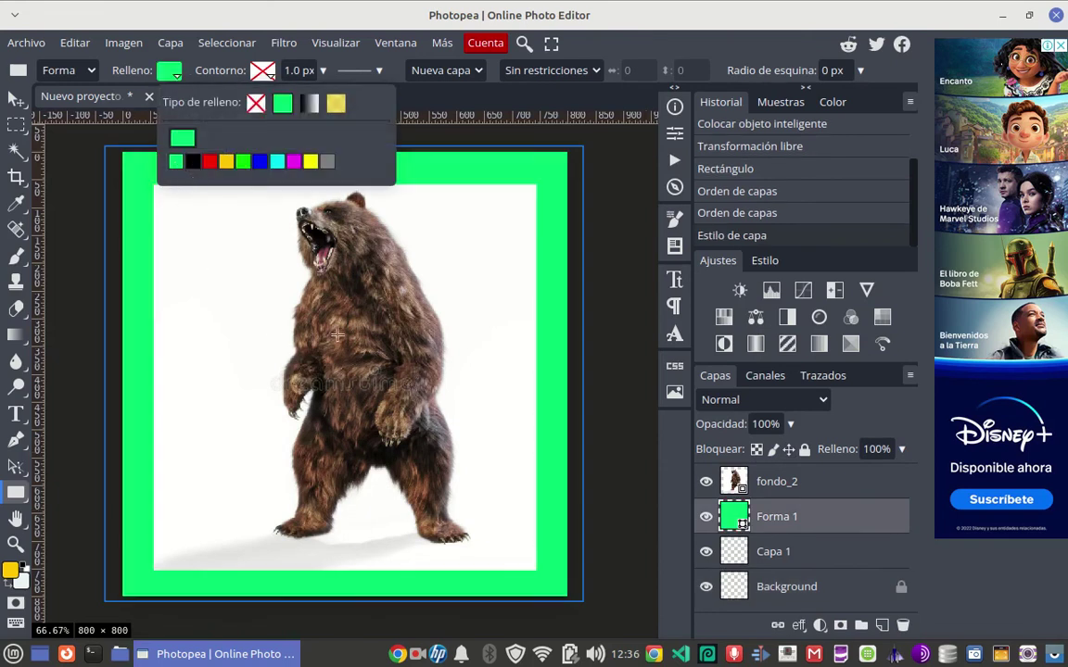
# Step: Select the white area around the bear on the fondo_2 layer with the Magic Wand
pyautogui.click(792, 591)
pyautogui.click(790, 590)
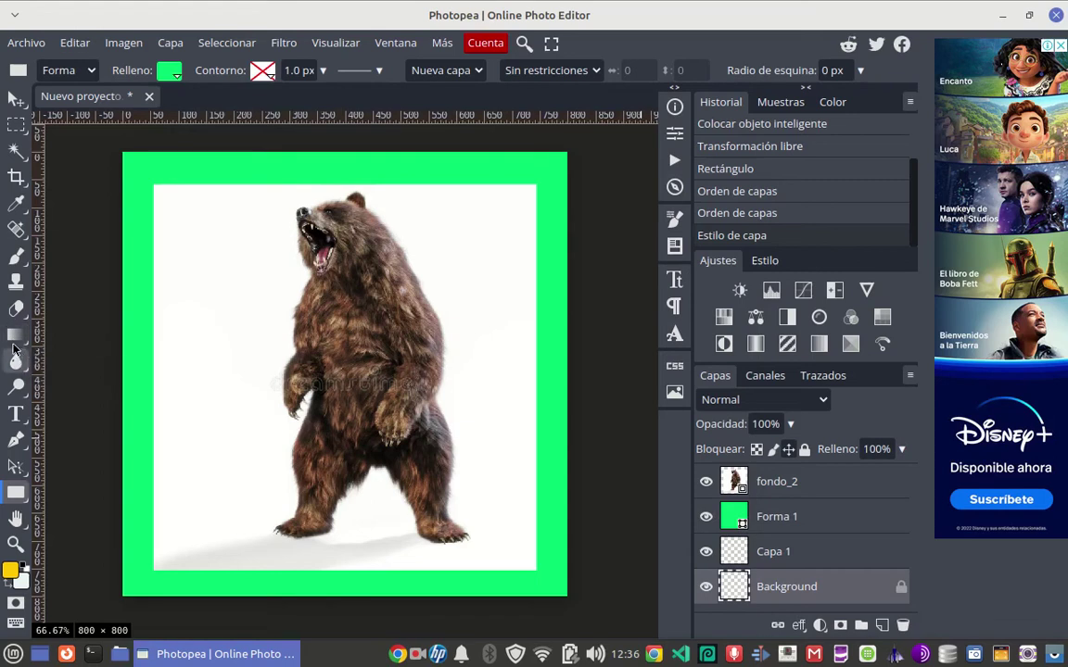
pyautogui.click(18, 151)
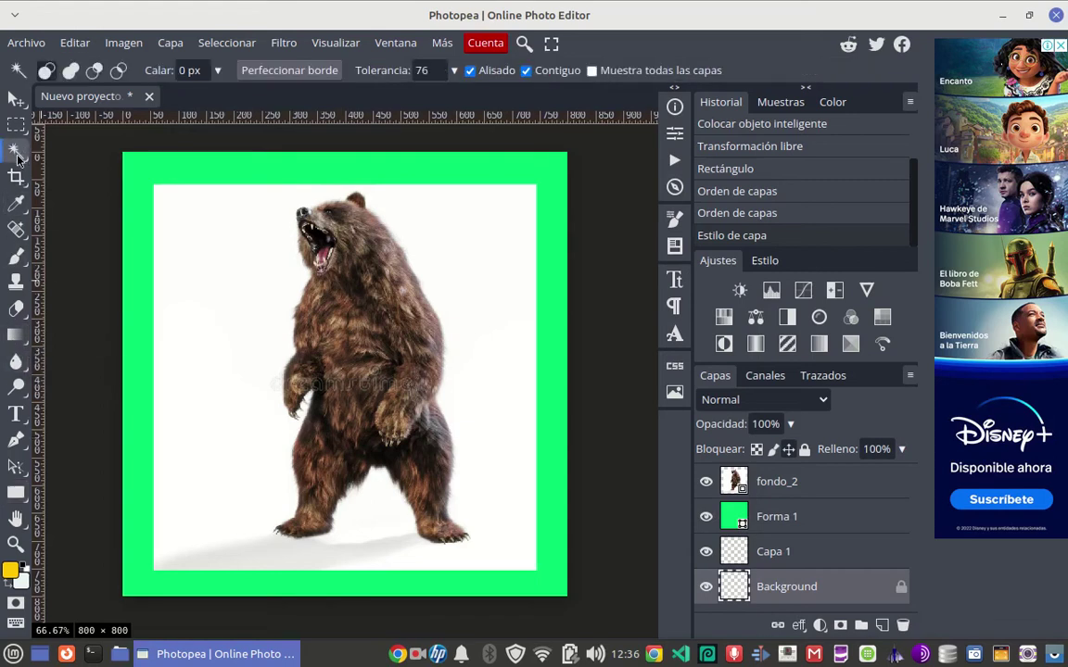
pyautogui.click(257, 263)
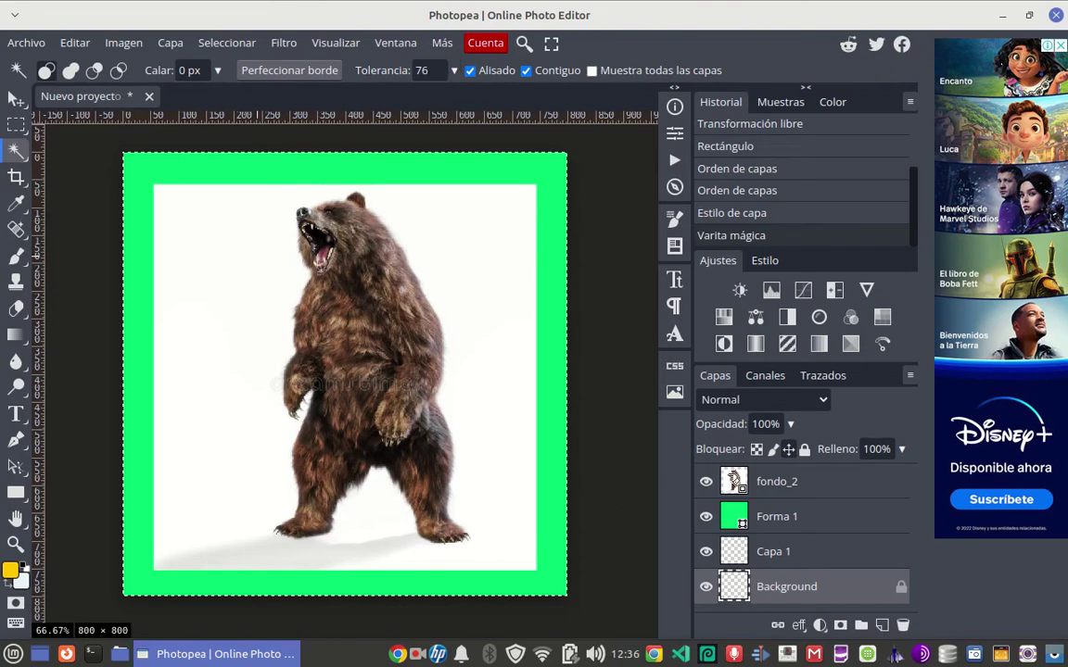
pyautogui.keyDown('ctrl'); pyautogui.click(351, 457); pyautogui.keyUp('ctrl')
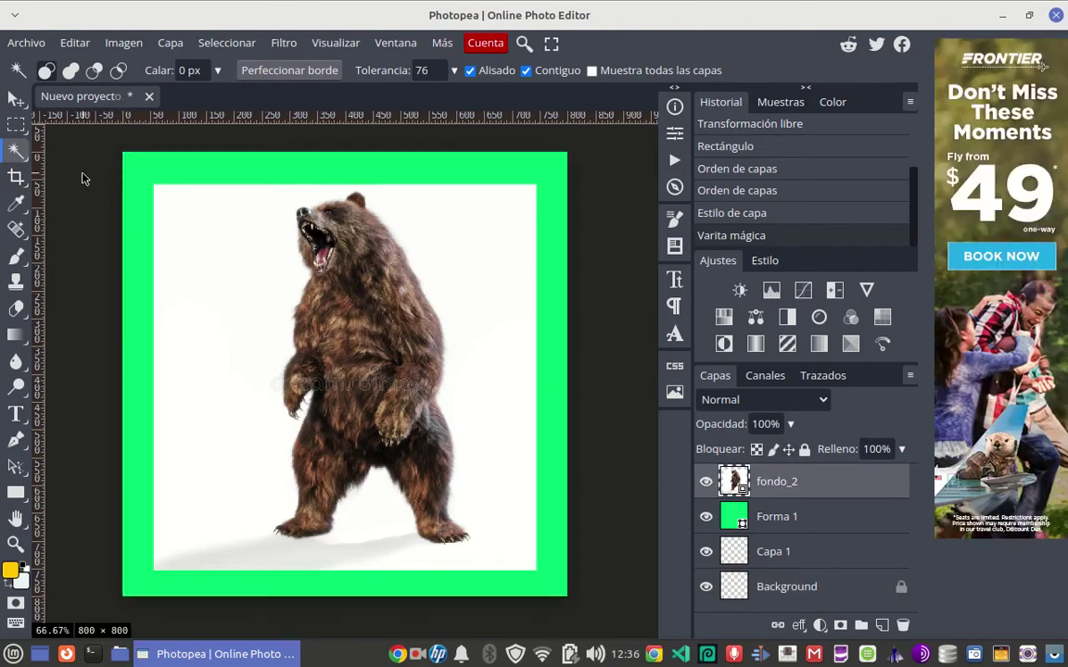
pyautogui.click(75, 155)
pyautogui.click(250, 261)
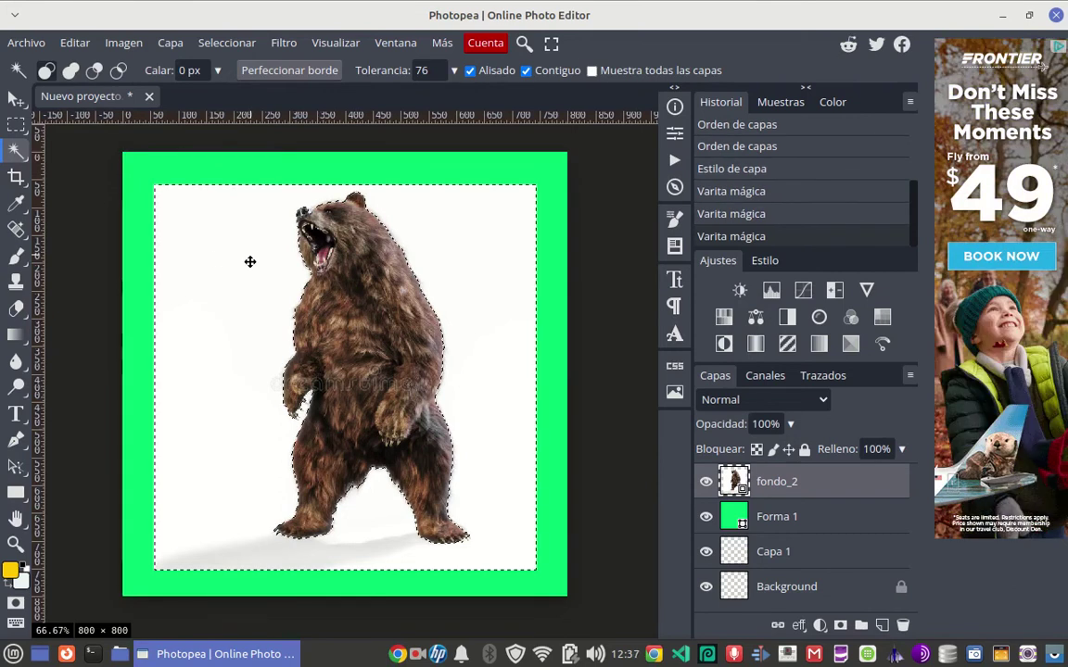
# Step: Invert the selection around the bear and open it in Refine Edge
pyautogui.rightClick(250, 261)
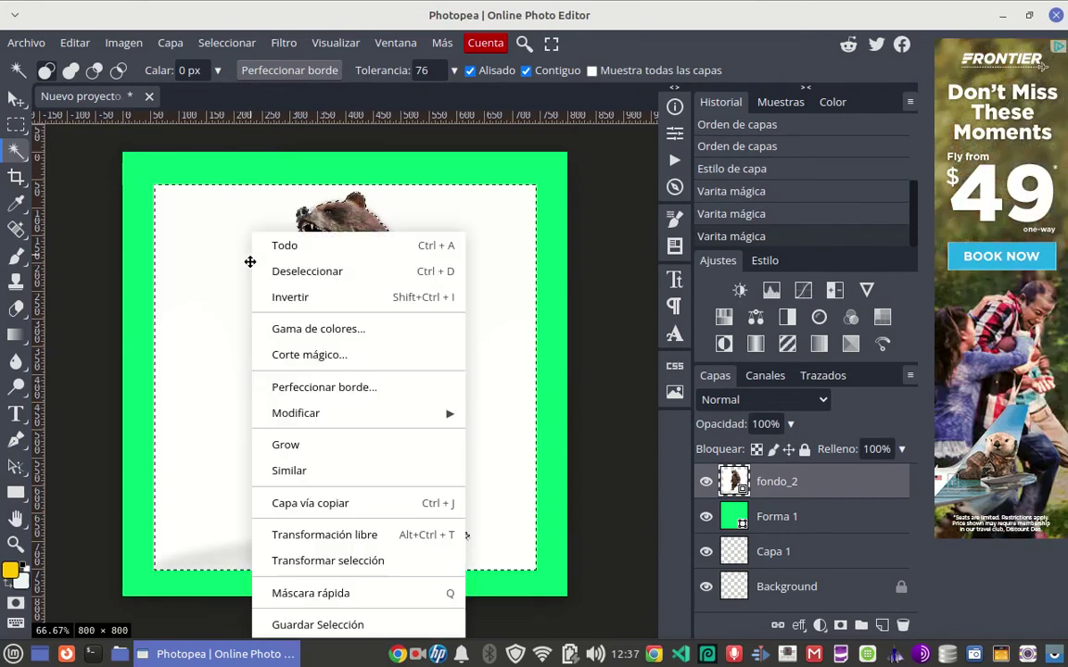
pyautogui.click(293, 299)
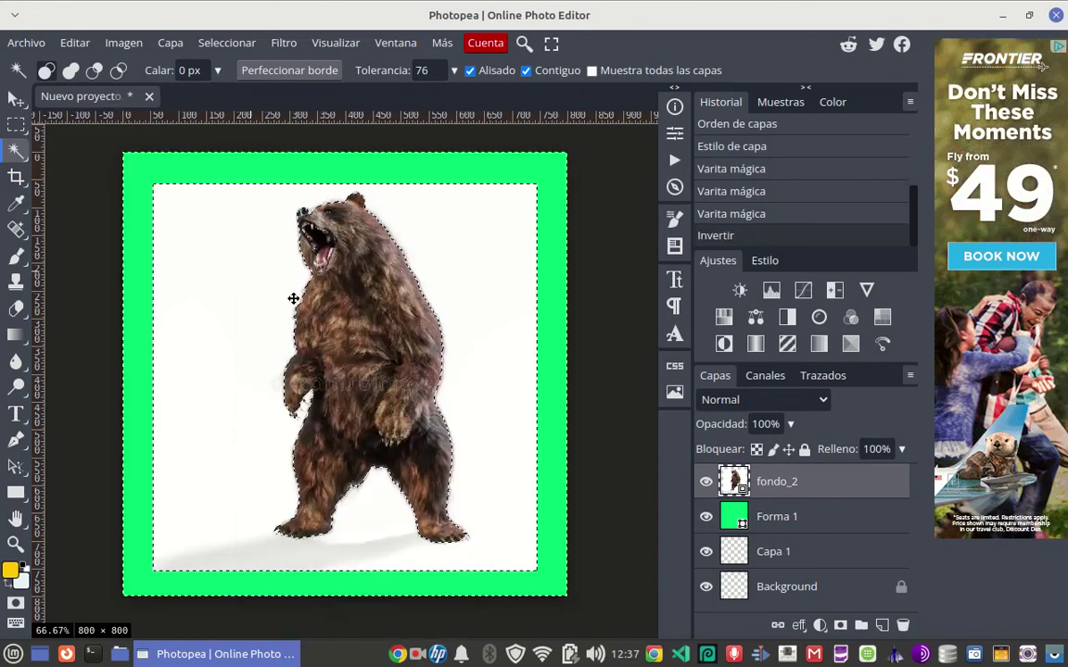
pyautogui.rightClick(250, 242)
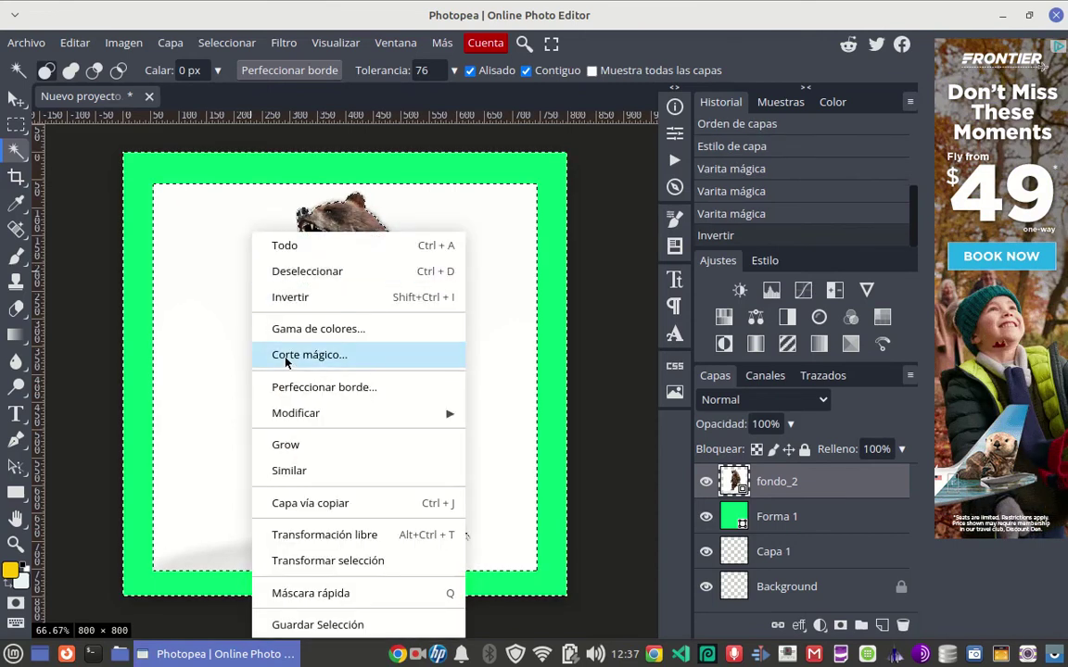
pyautogui.click(324, 387)
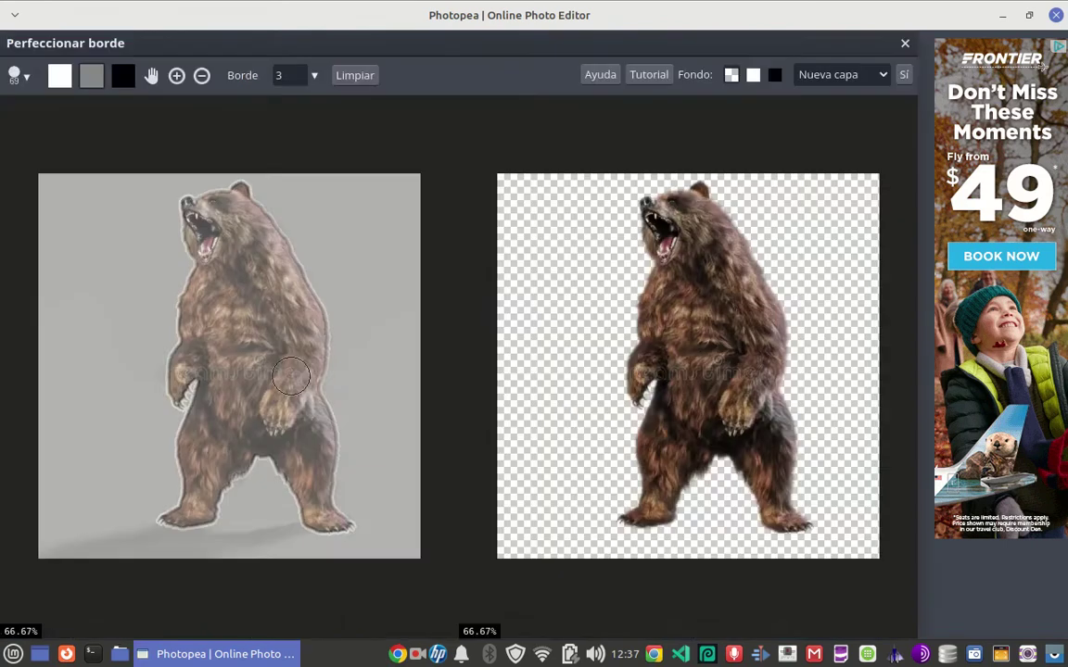
# Step: Apply the Refine Edge result to output the bear cutout as a new layer
pyautogui.click(904, 75)
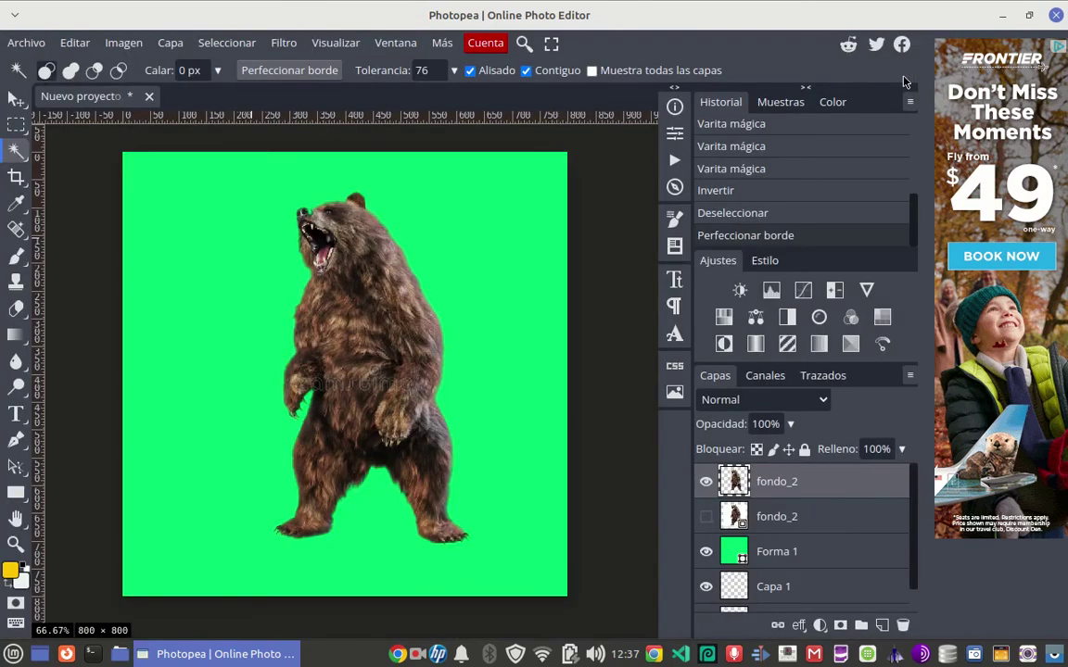
pyautogui.click(15, 544)
pyautogui.click(15, 519)
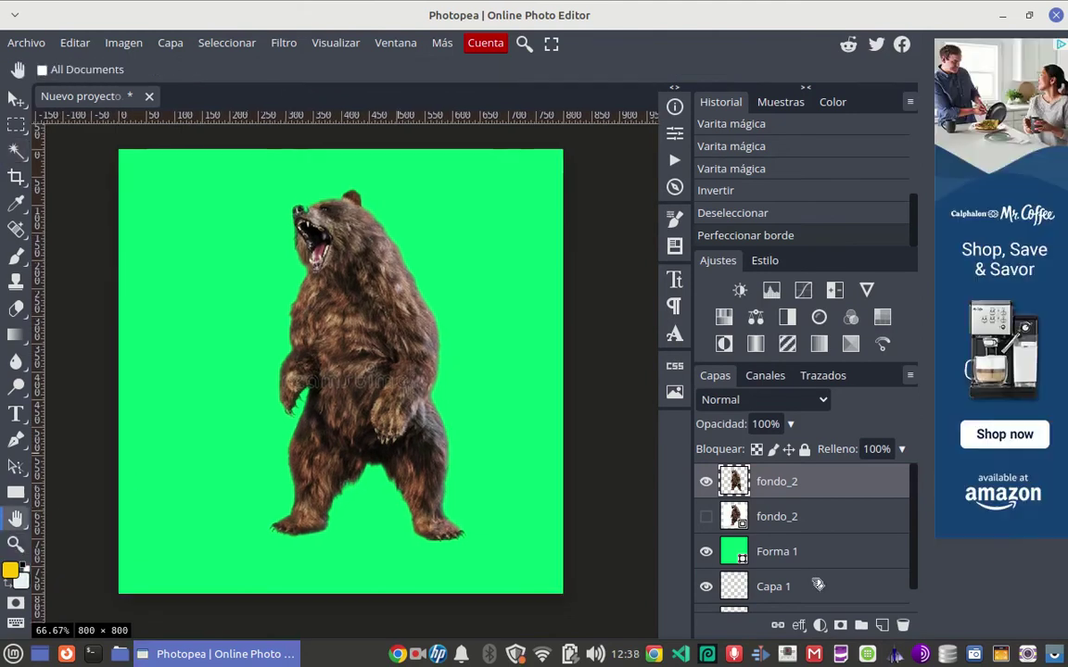
# Step: Delete the green Forma 1 shape layer behind the bear
pyautogui.click(769, 553)
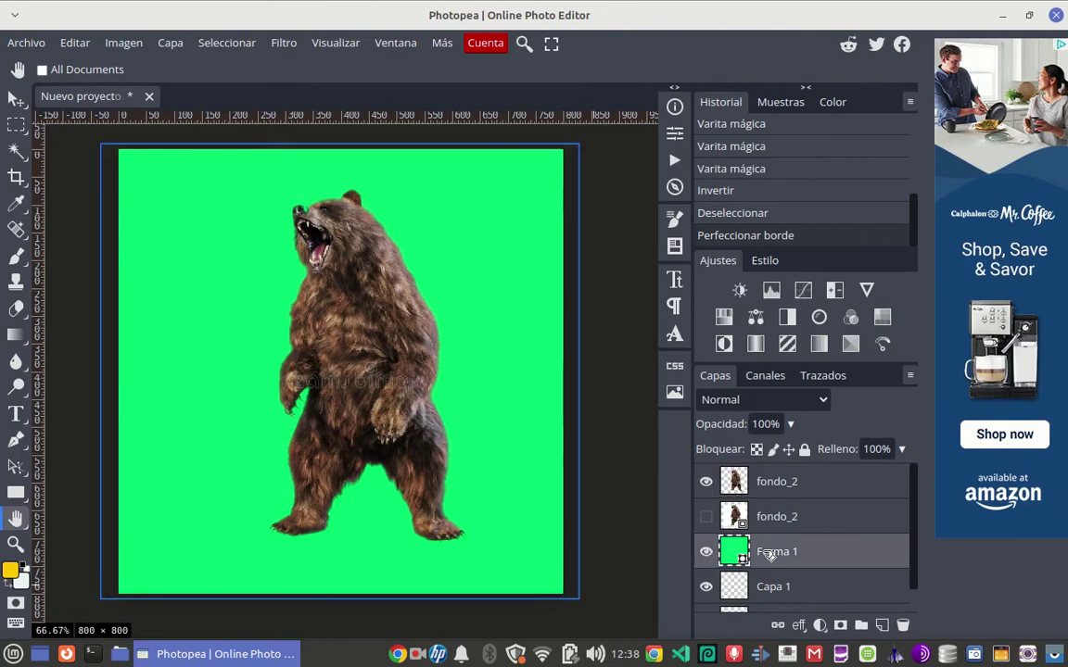
pyautogui.rightClick(769, 553)
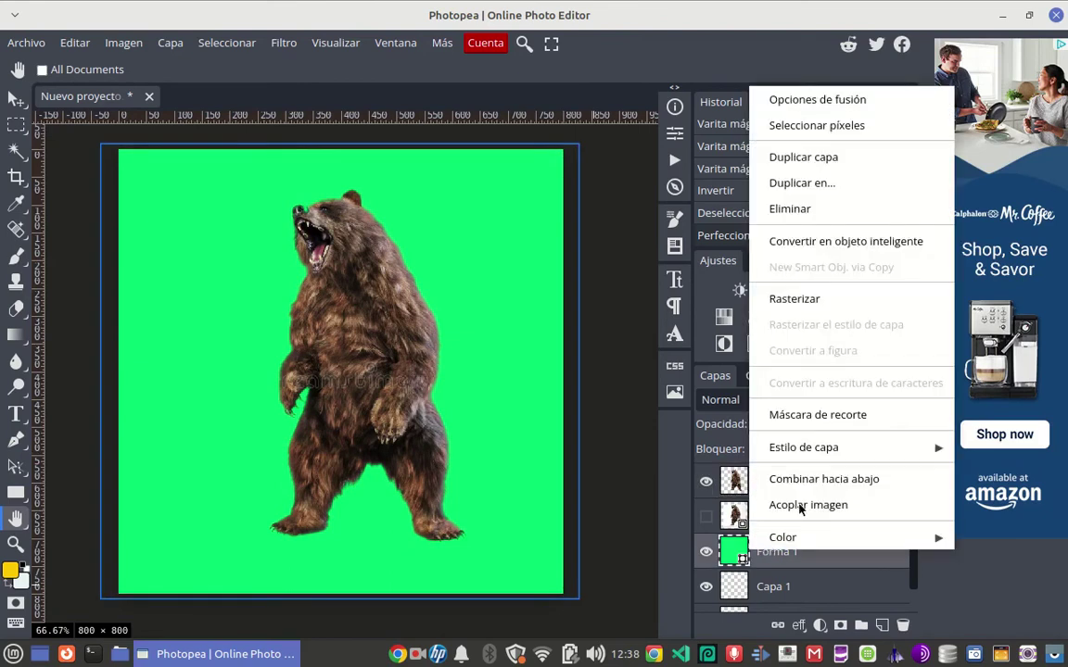
pyautogui.click(801, 212)
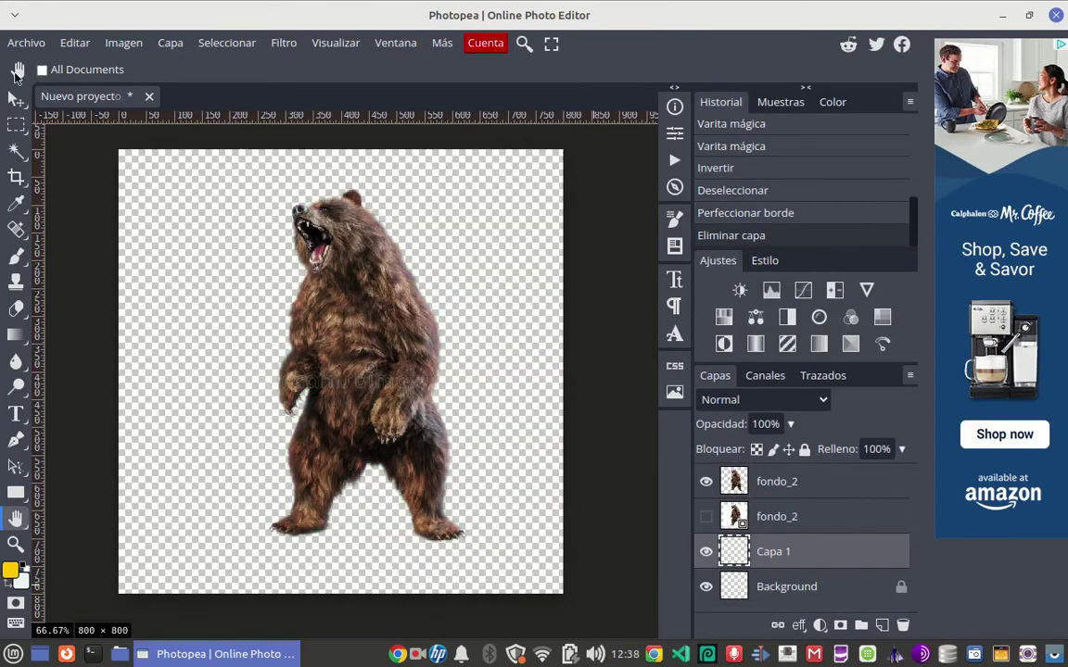
# Step: Move the bear cutout on the top fondo_2 layer toward the left side of the canvas
pyautogui.click(16, 96)
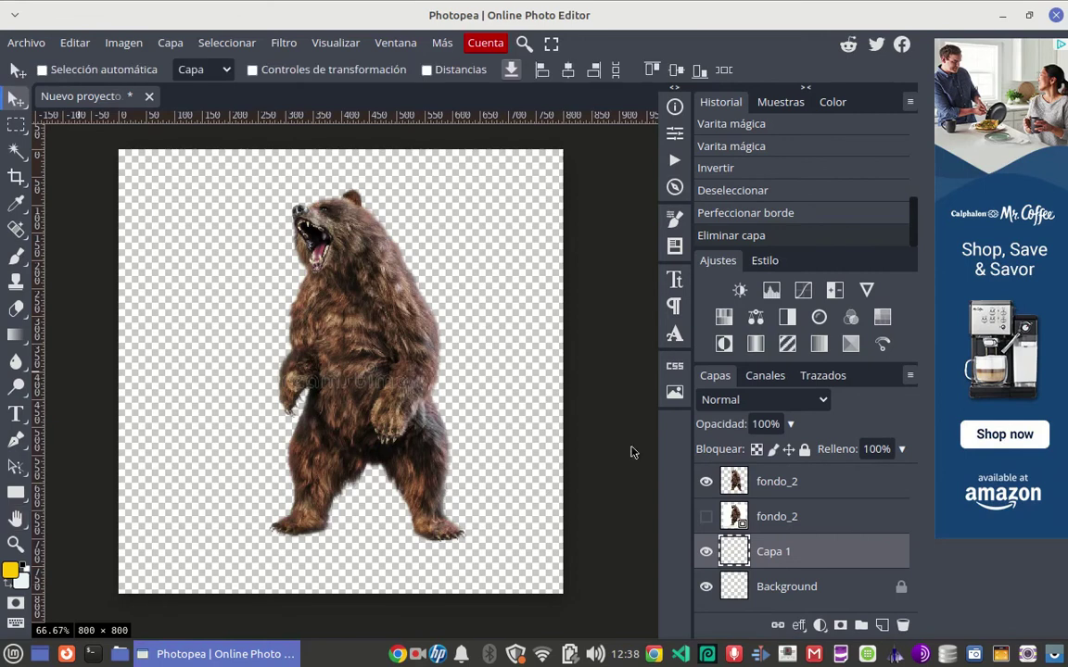
pyautogui.click(742, 483)
pyautogui.moveTo(371, 345); pyautogui.dragTo(399, 348)
pyautogui.moveTo(320, 380); pyautogui.dragTo(300, 360)
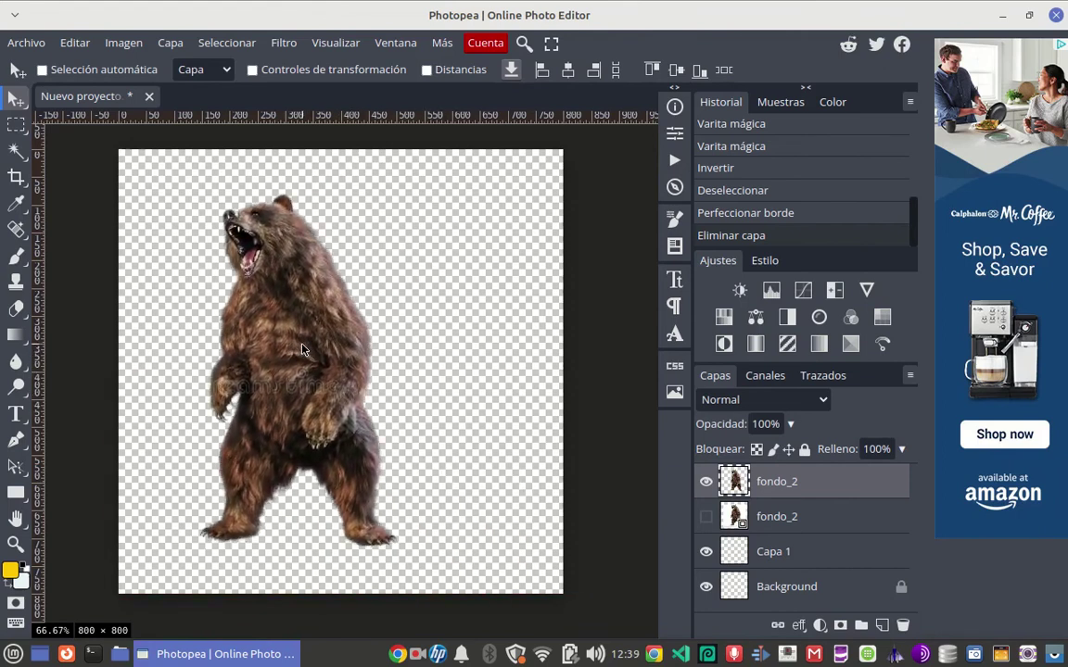
# Step: Add the text SUSCRIBETE beside the top of the bear's head and set its size to 54 px
pyautogui.click(16, 415)
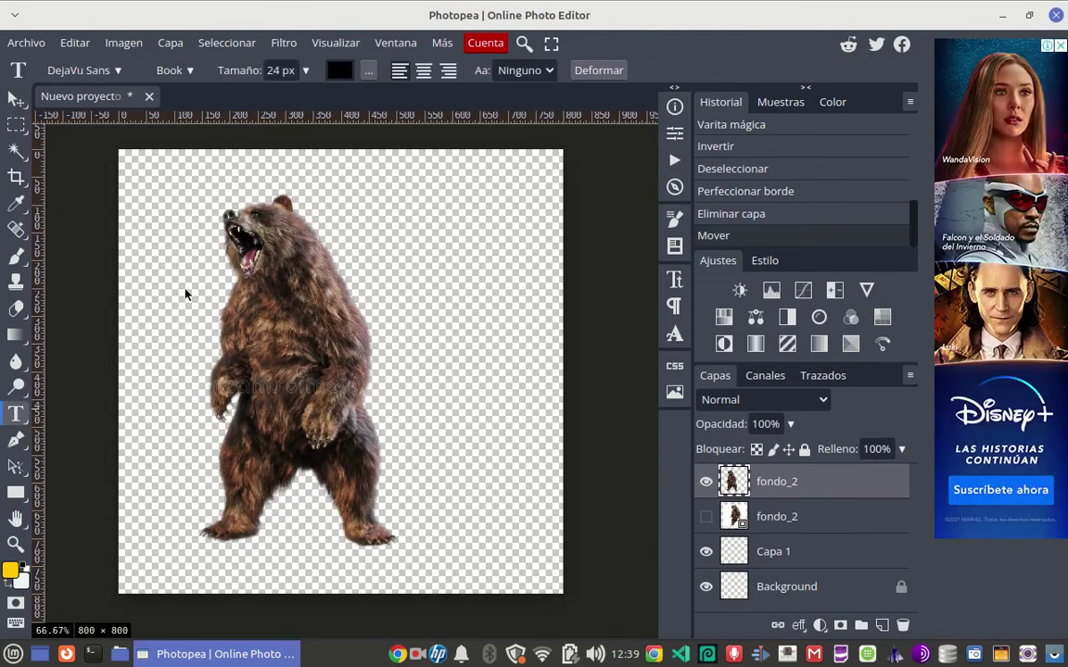
pyautogui.click(324, 200)
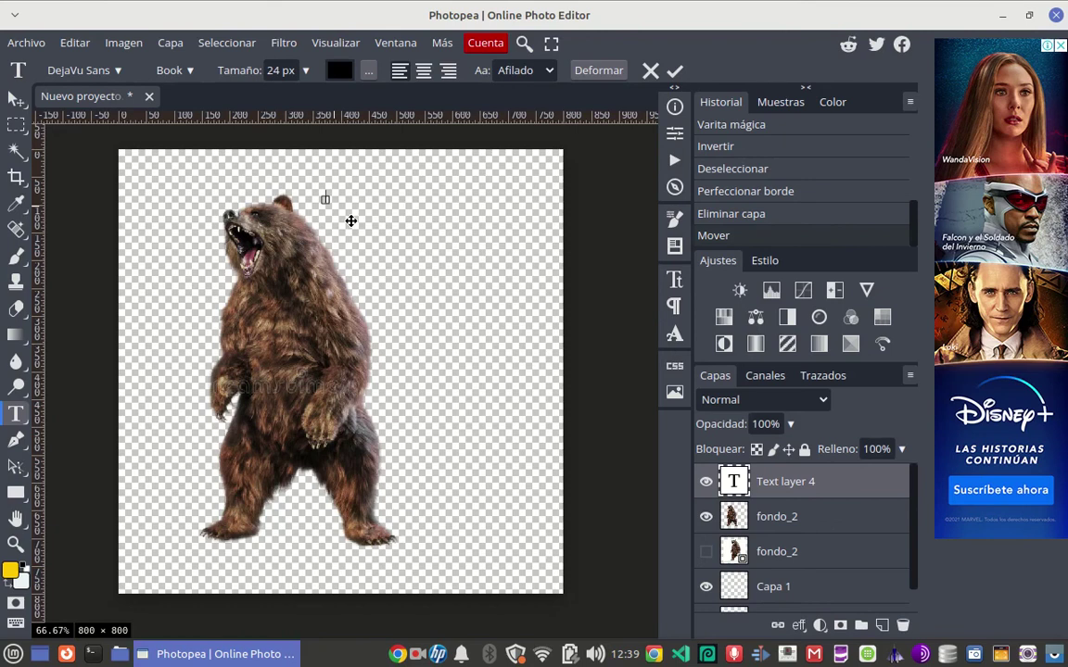
pyautogui.write('SUSCRIBETE')
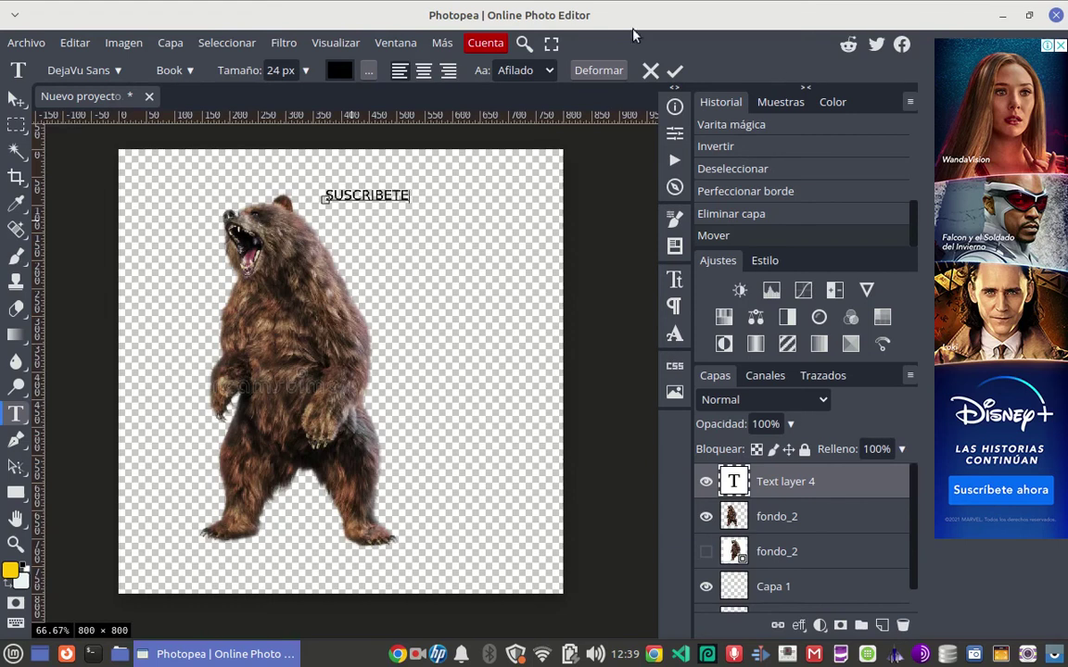
pyautogui.click(674, 71)
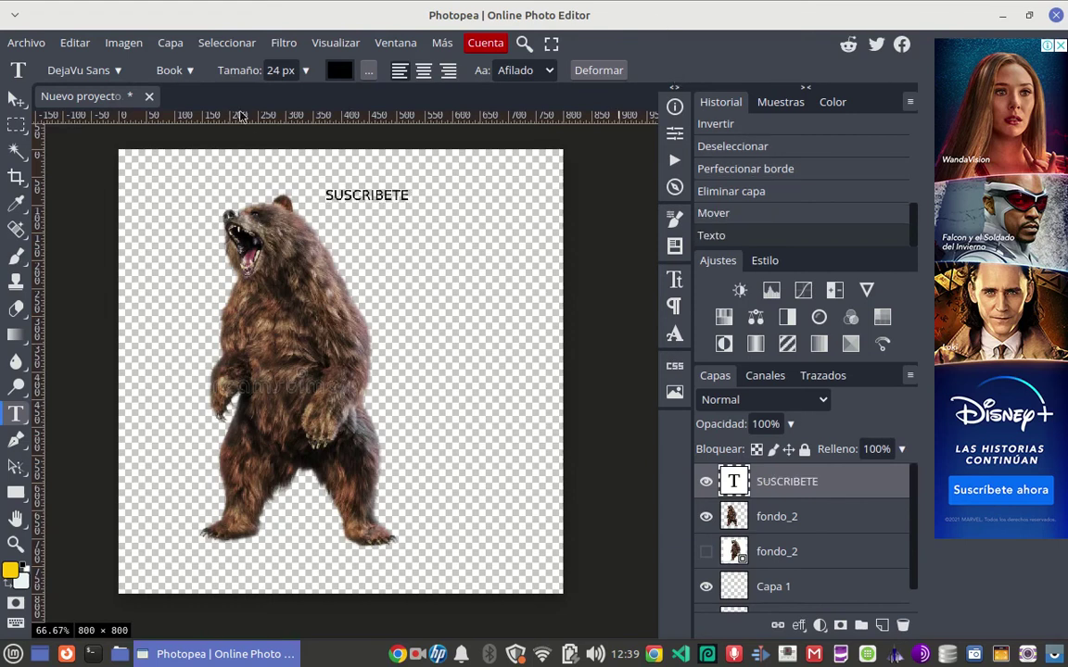
pyautogui.click(305, 70)
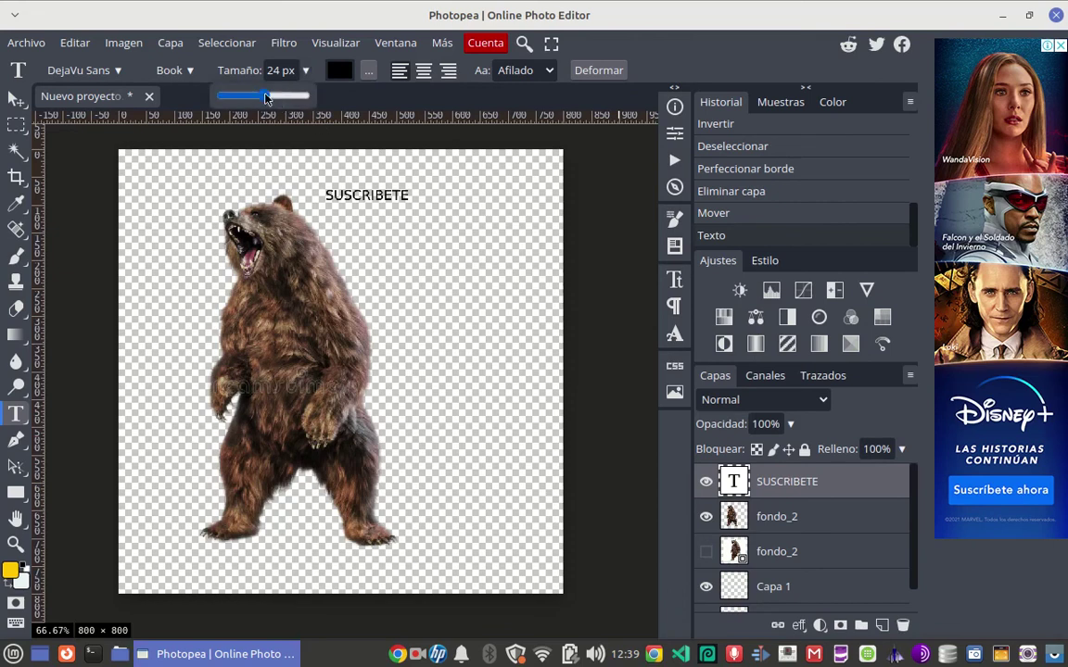
pyautogui.moveTo(264, 95); pyautogui.dragTo(280, 97)
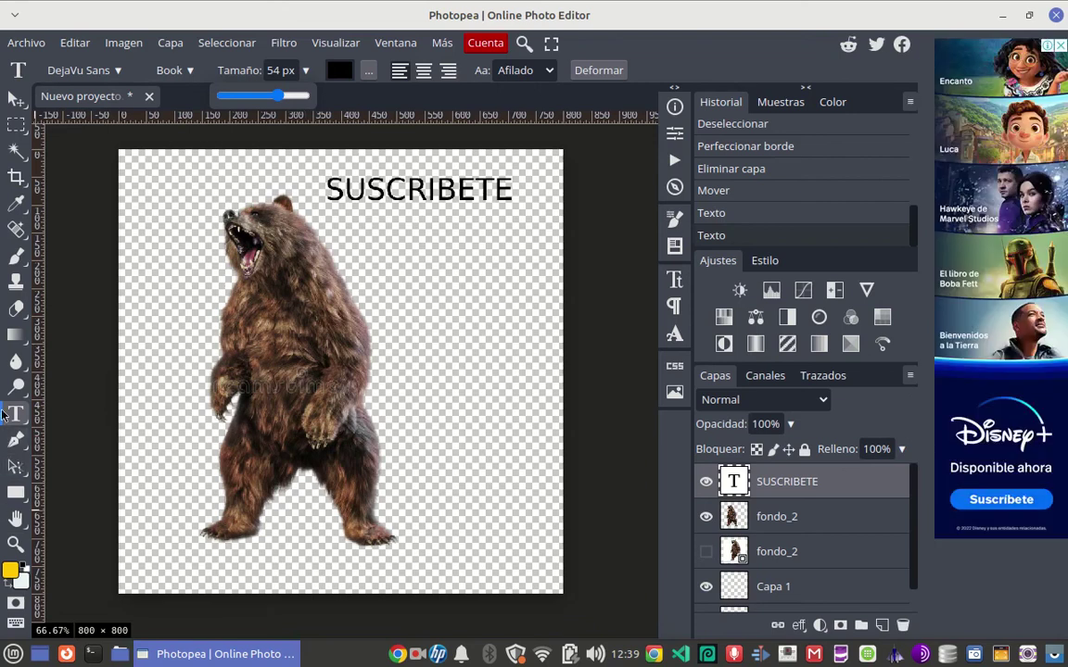
# Step: Colour the SUSCRIBETE text red ff0000 and move it slightly down and left, closer to the bear's head
pyautogui.click(340, 70)
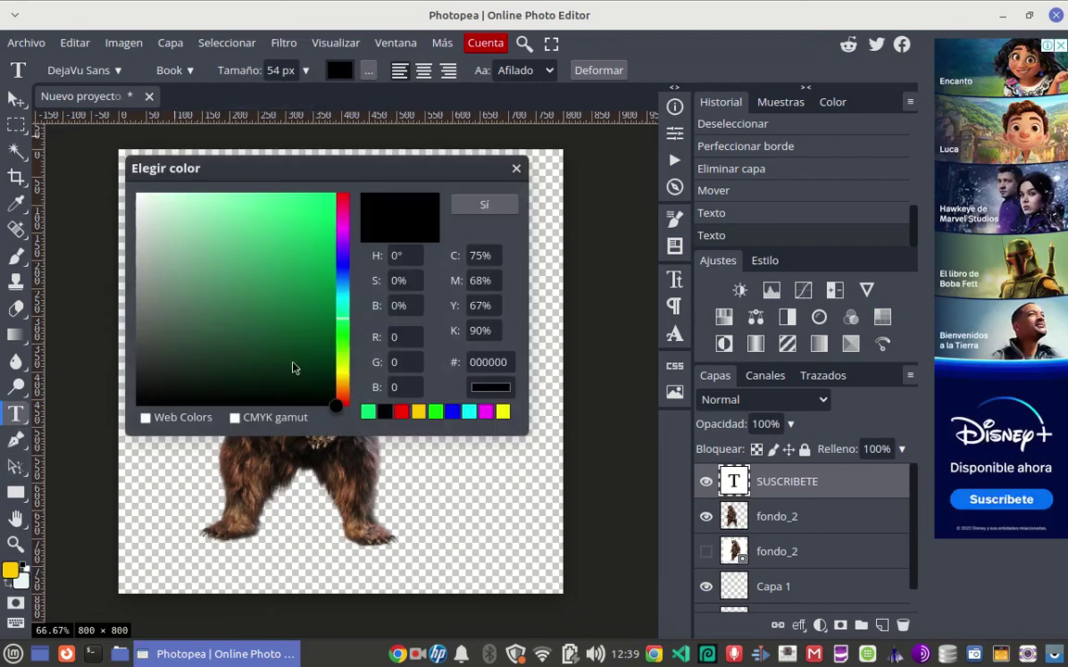
pyautogui.click(367, 411)
pyautogui.click(400, 413)
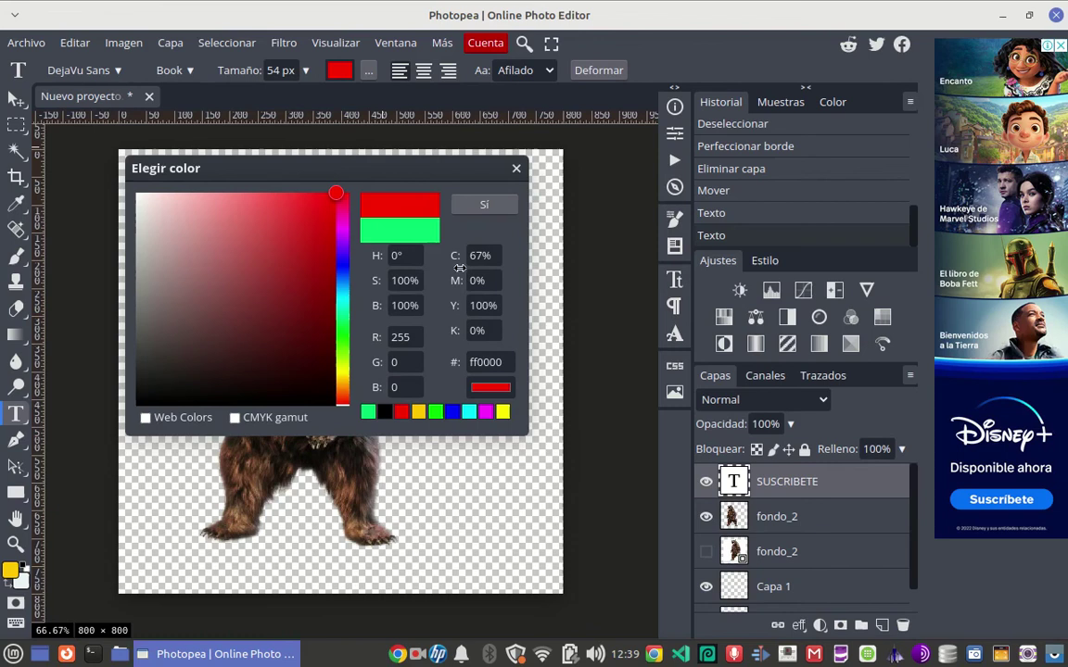
pyautogui.click(484, 204)
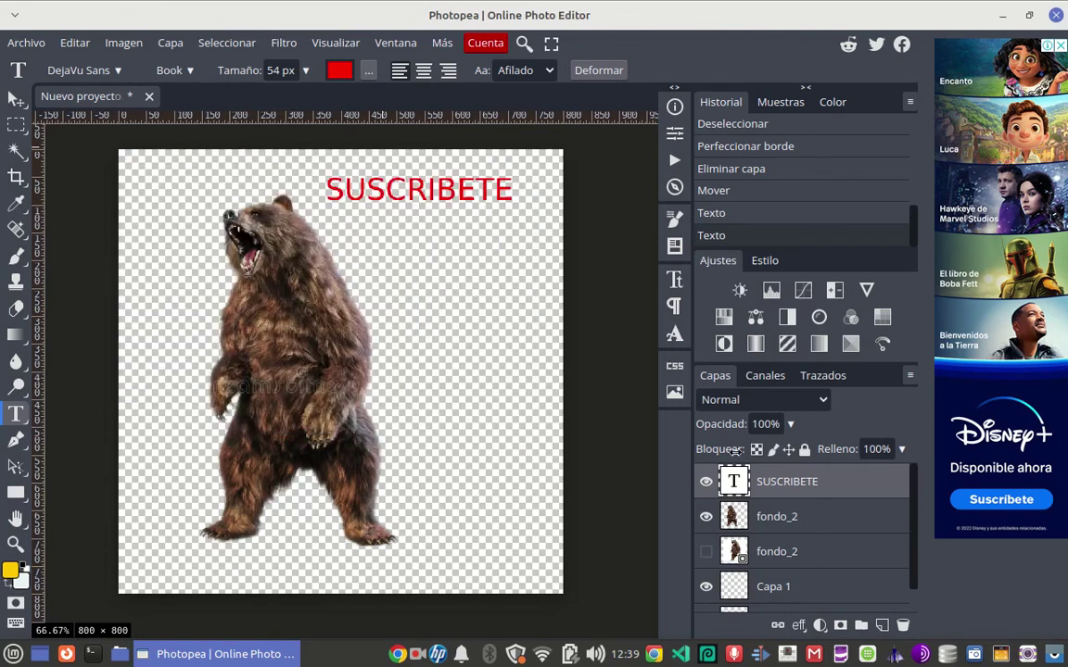
pyautogui.click(14, 100)
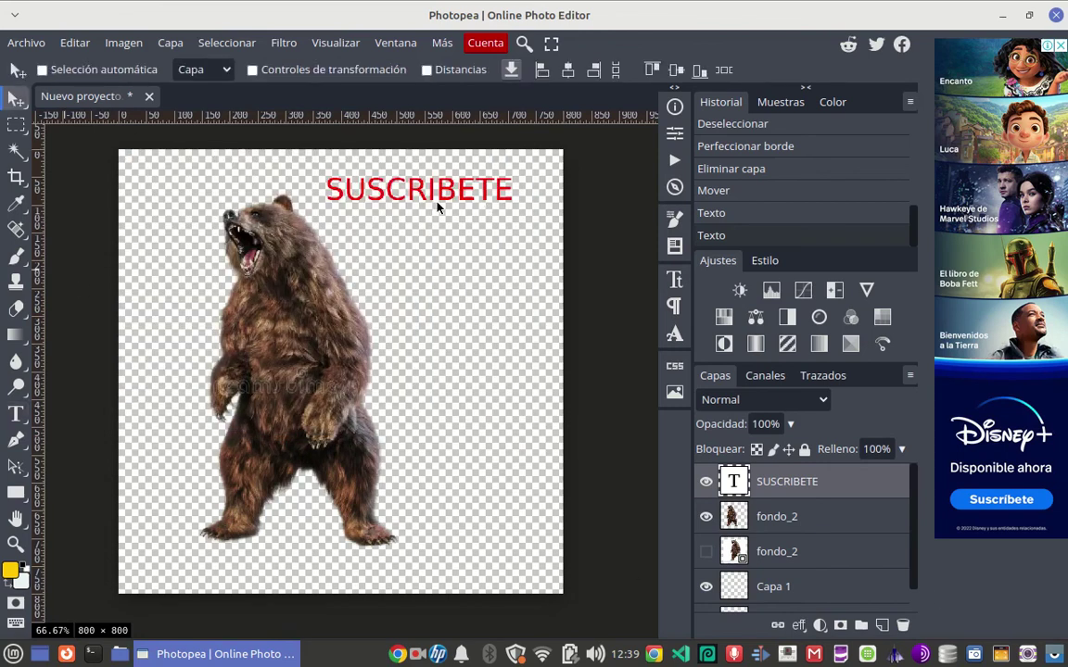
pyautogui.moveTo(442, 202)
pyautogui.mouseDown()
pyautogui.moveTo(442, 222)
pyautogui.moveTo(428, 213)
pyautogui.mouseUp()
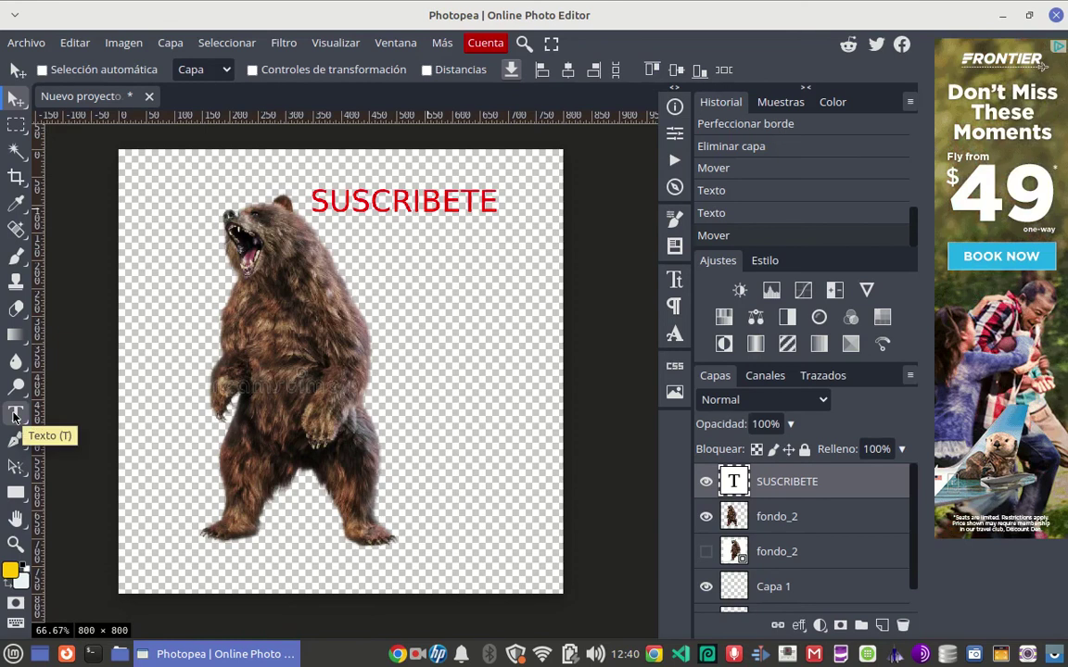
# Step: Export the project as a PNG image
pyautogui.click(14, 418)
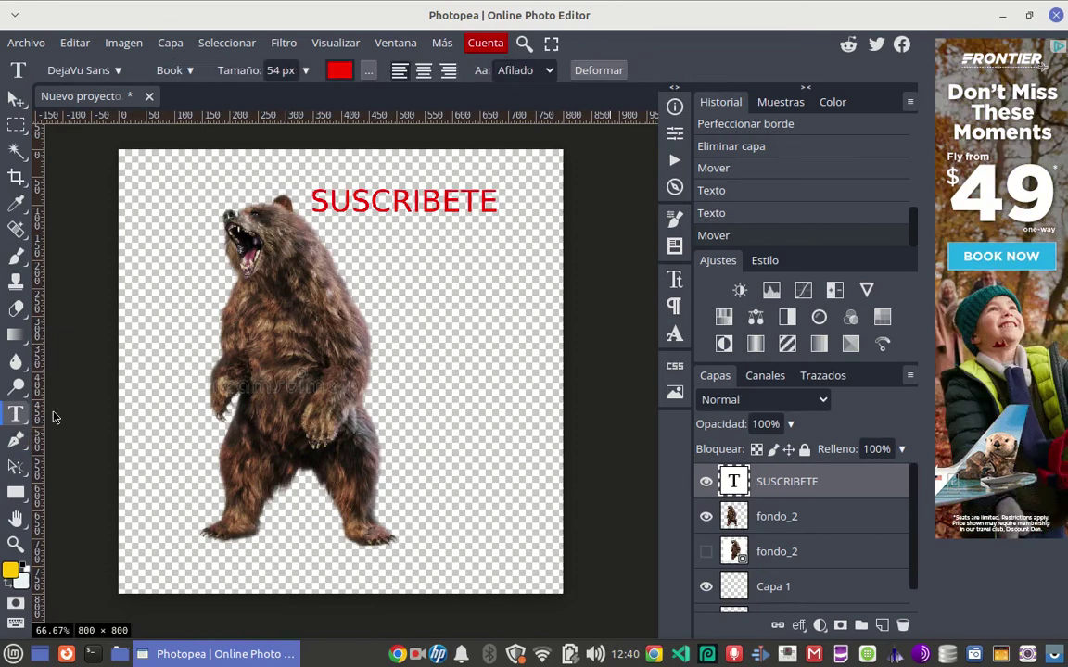
pyautogui.click(35, 44)
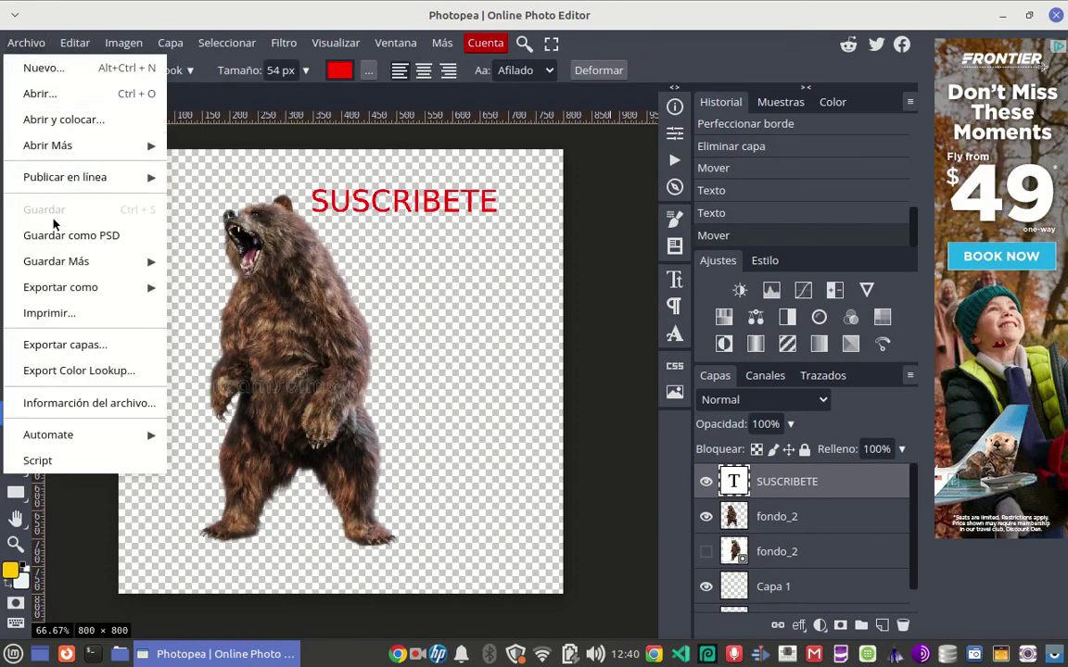
pyautogui.moveTo(48, 289)
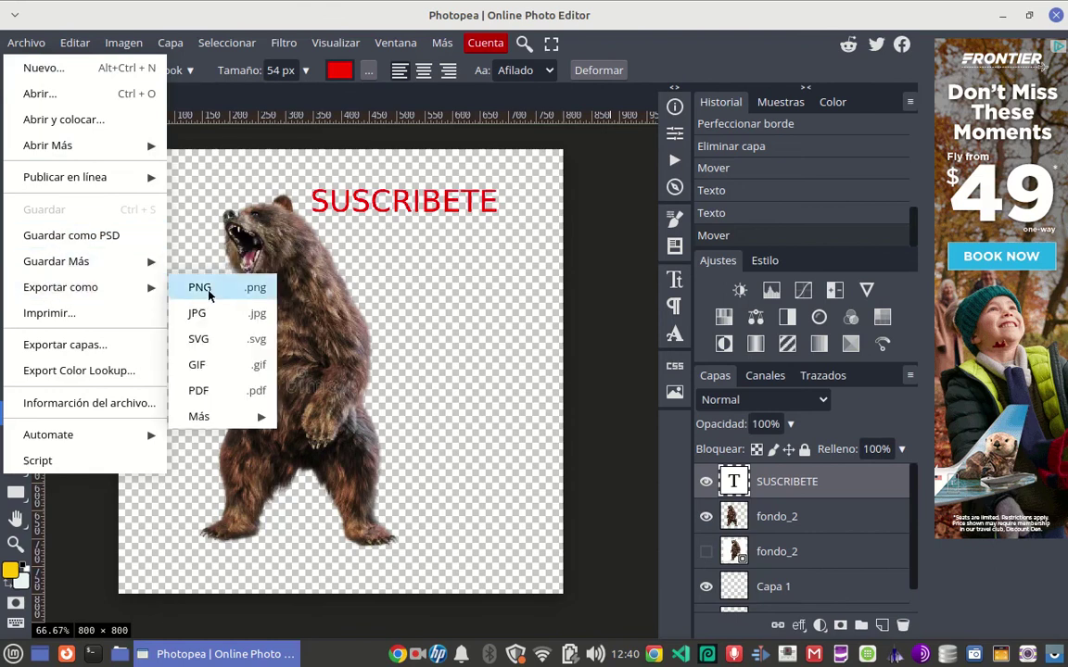